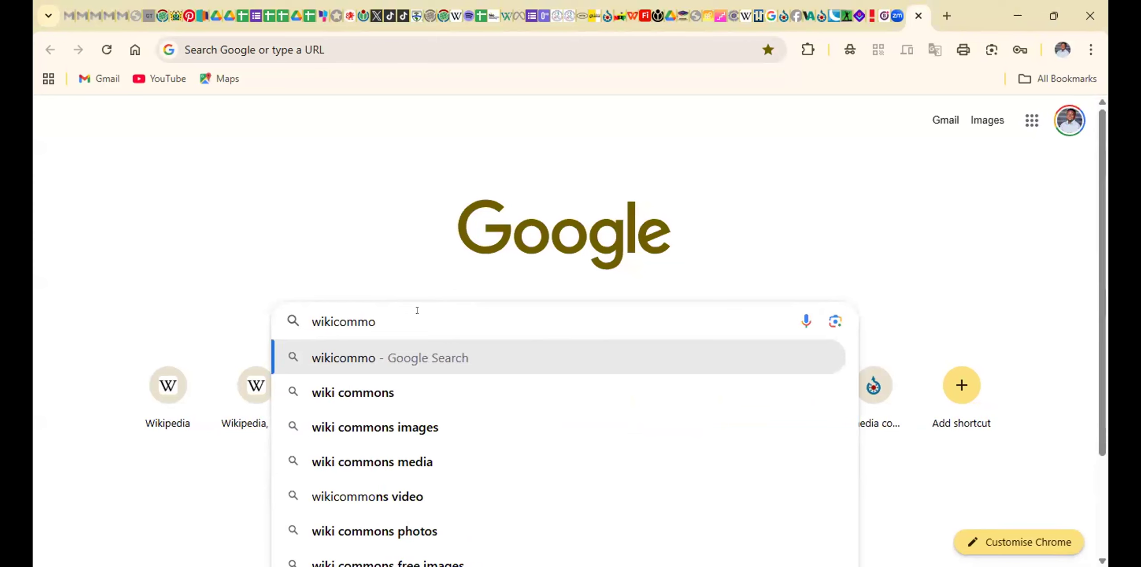
Search Google for "wikicommons" and open the Wikimedia Commons main page from the results
{"action": "type", "text": "n"}
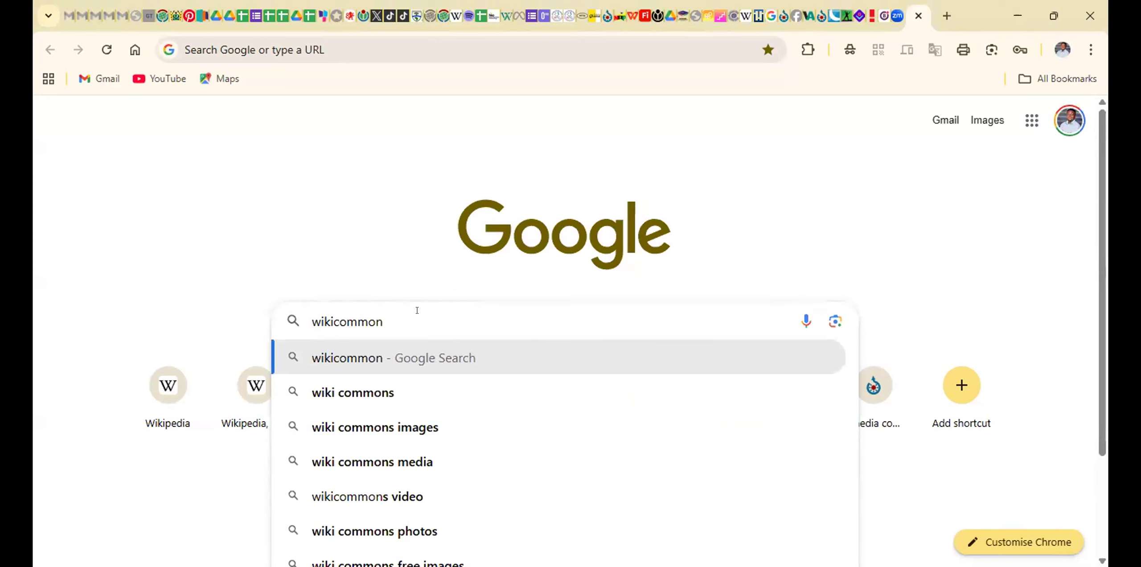
{"action": "type", "text": "s"}
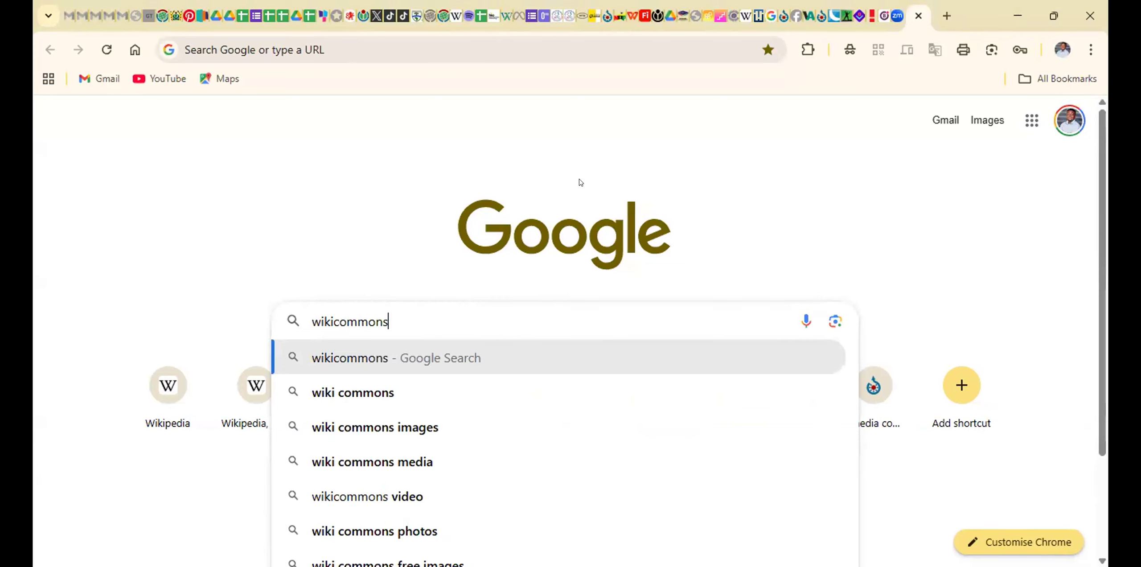
{"action": "key", "text": "Return"}
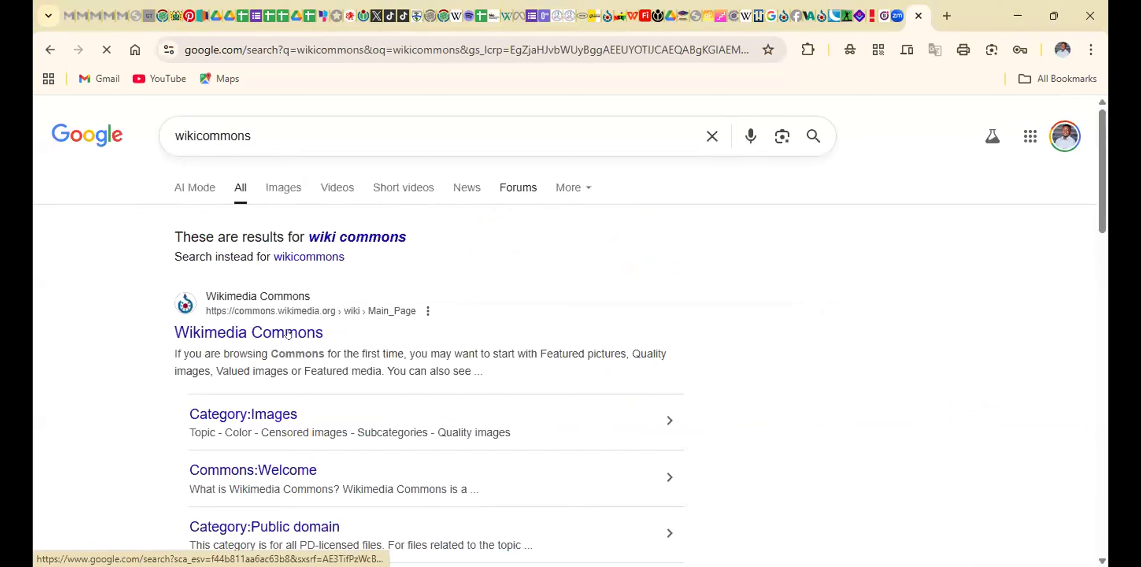
{"action": "left_click", "coordinate": [288, 334]}
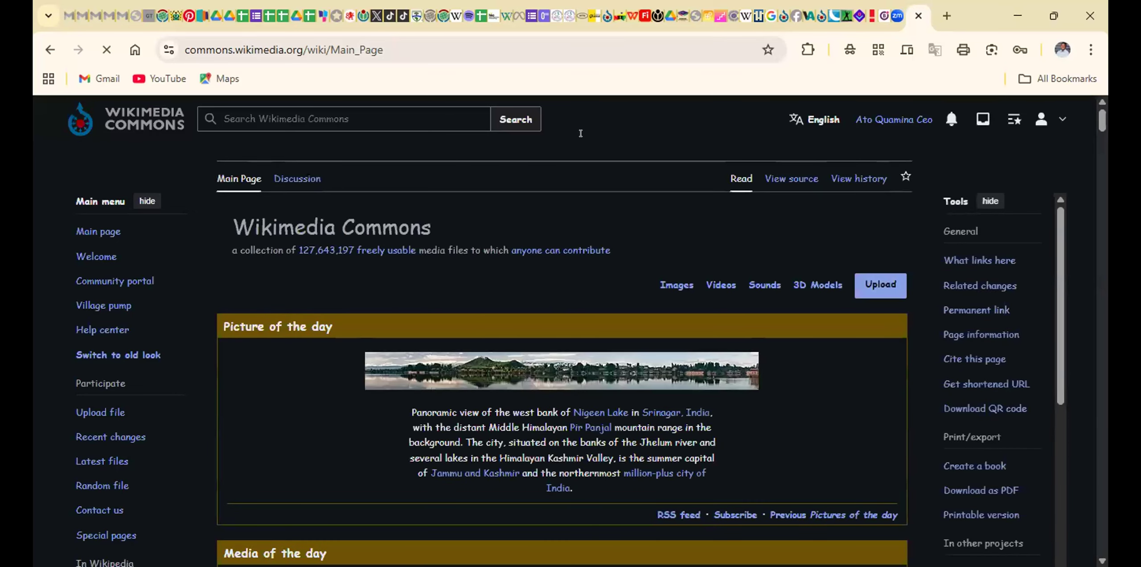
Open the Upload Wizard from the Wikimedia Commons main page
{"action": "scroll", "coordinate": [639, 182], "scroll_direction": "down", "scroll_amount": 5}
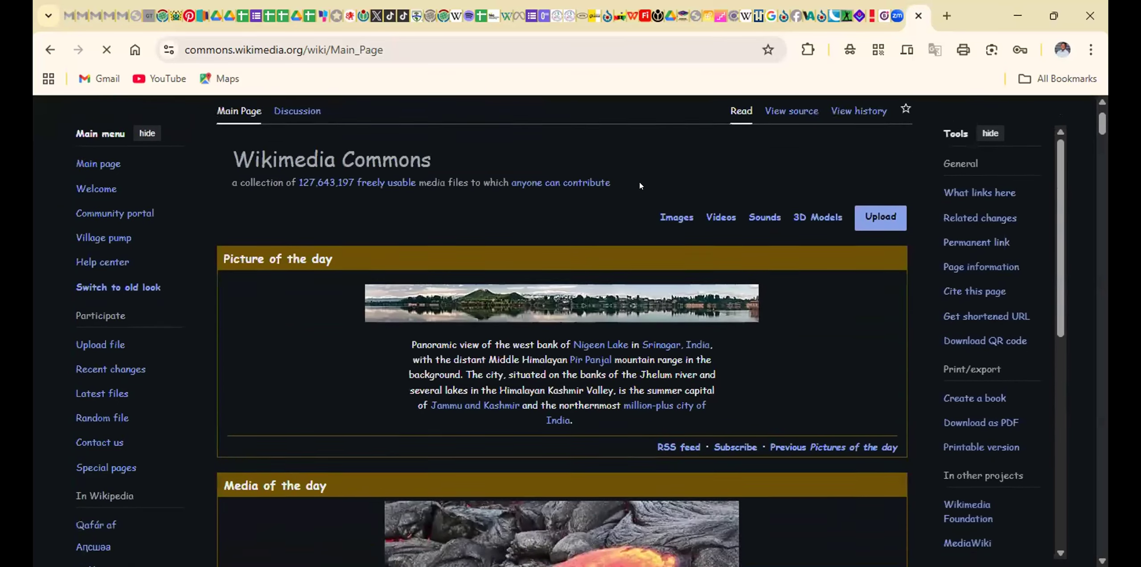
{"action": "scroll", "coordinate": [639, 185], "scroll_direction": "down", "scroll_amount": 1}
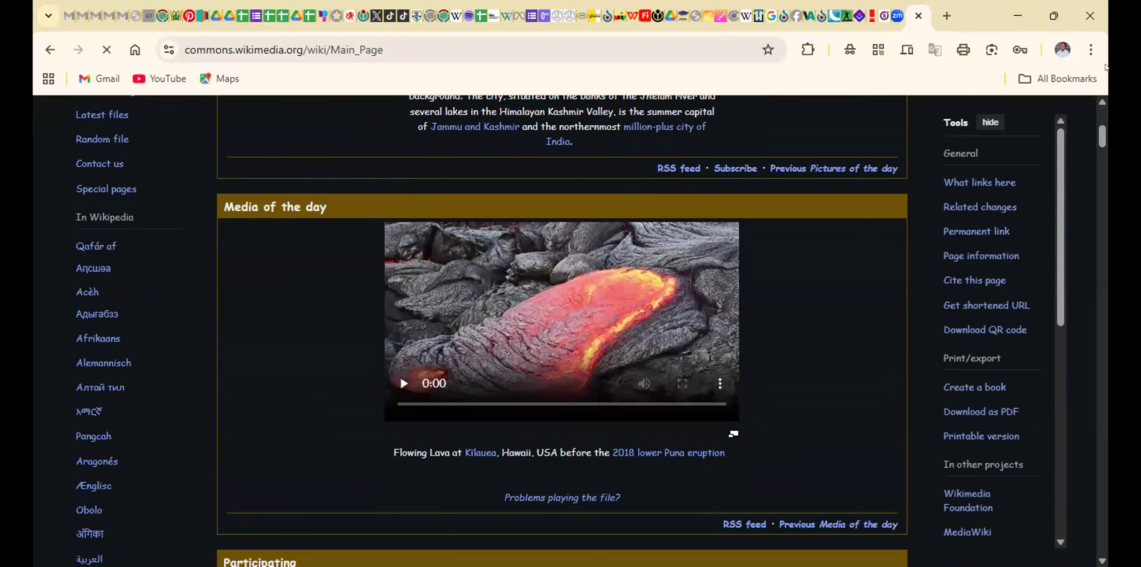
{"action": "left_click", "coordinate": [1106, 68]}
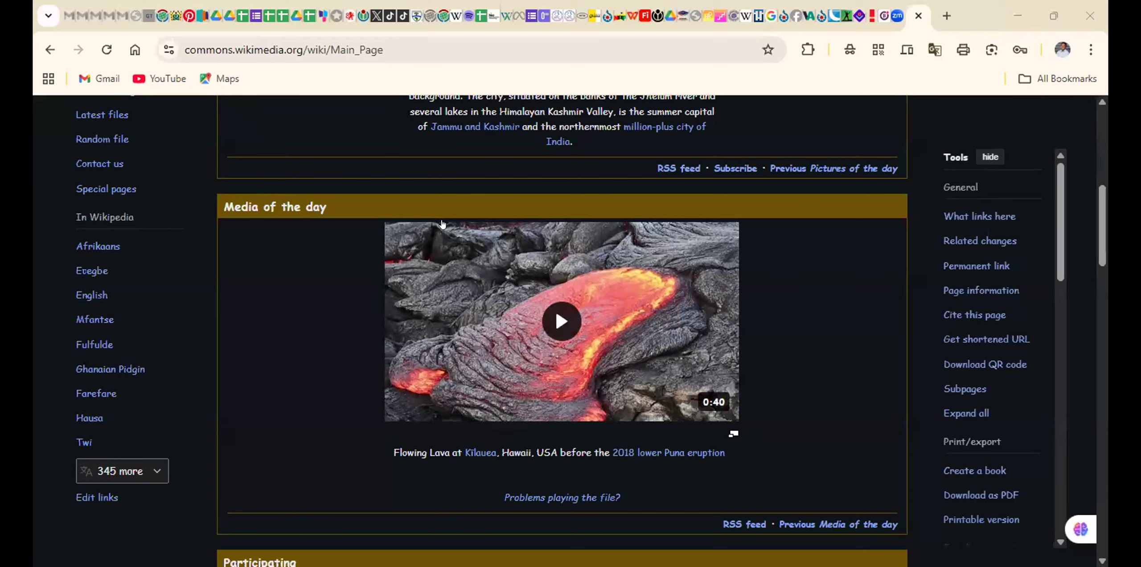
{"action": "scroll", "coordinate": [581, 236], "scroll_direction": "up", "scroll_amount": 6}
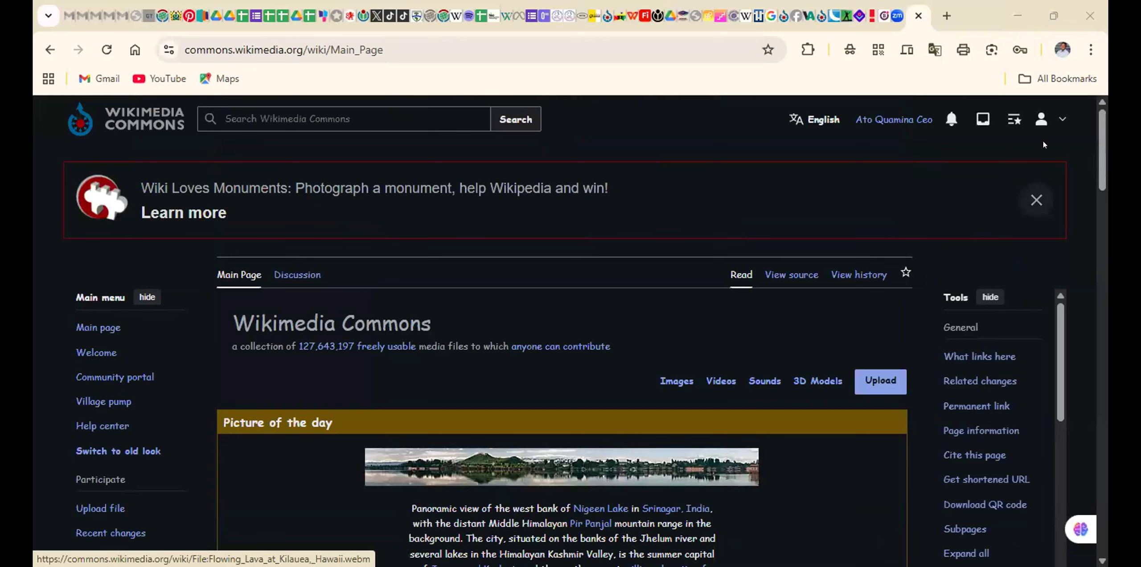
{"action": "left_click", "coordinate": [868, 382]}
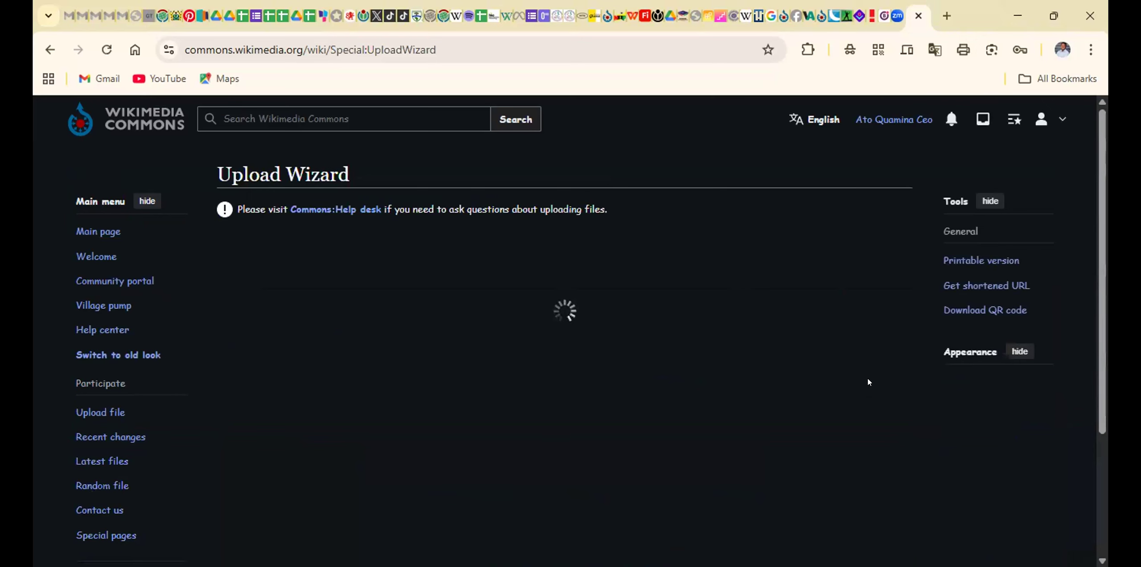
{"action": "scroll", "coordinate": [874, 386], "scroll_direction": "down", "scroll_amount": 1}
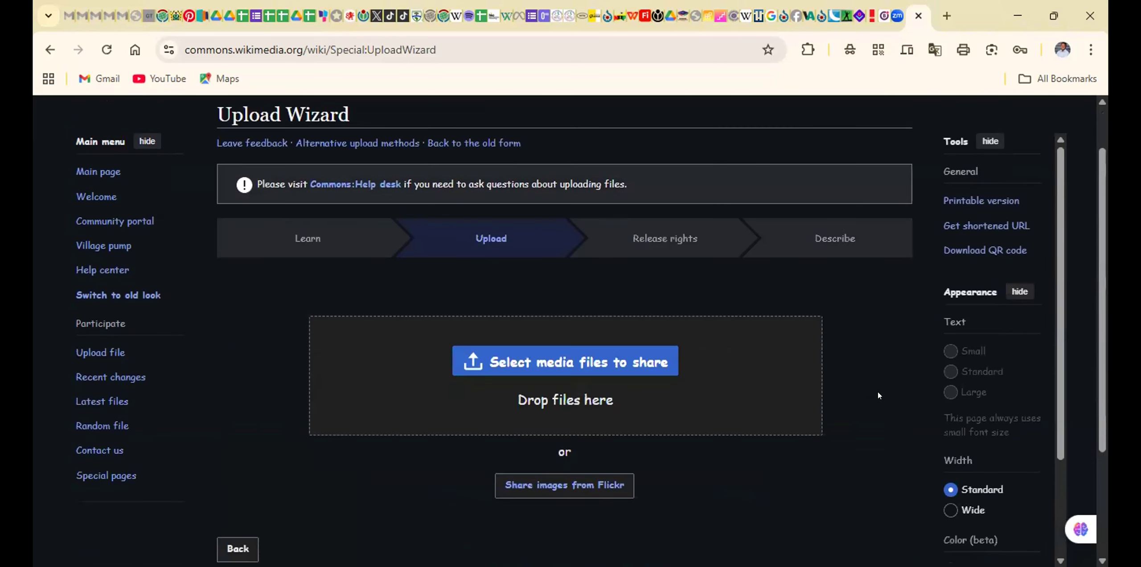
{"action": "scroll", "coordinate": [880, 396], "scroll_direction": "down", "scroll_amount": 1}
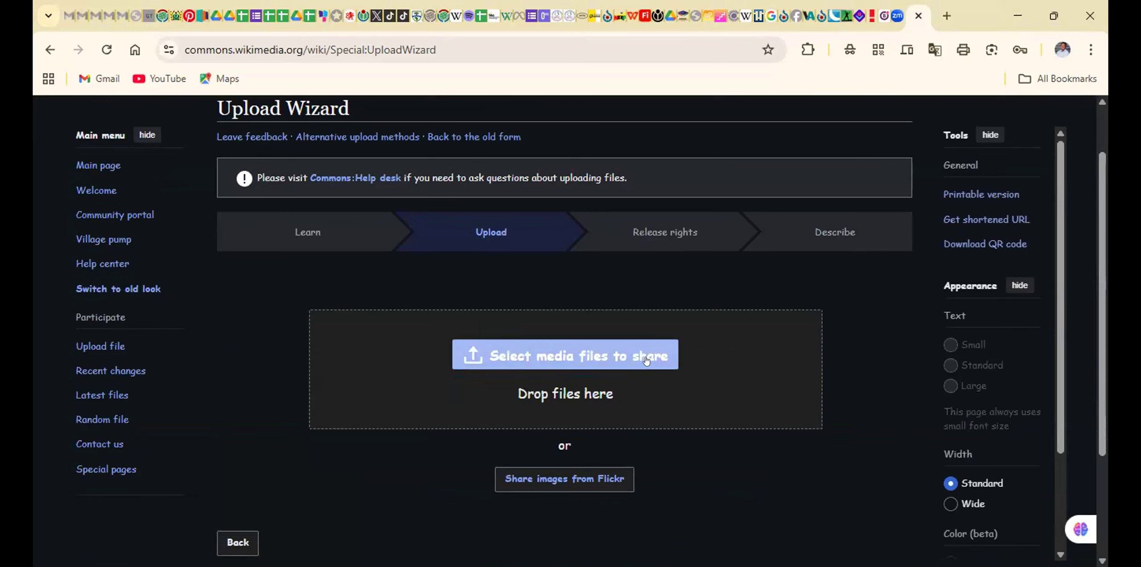
Go back to the Commons main page and reopen the Upload Wizard
{"action": "left_click_drag", "start_coordinate": [308, 318], "coordinate": [51, 57]}
{"action": "right_click", "coordinate": [50, 49]}
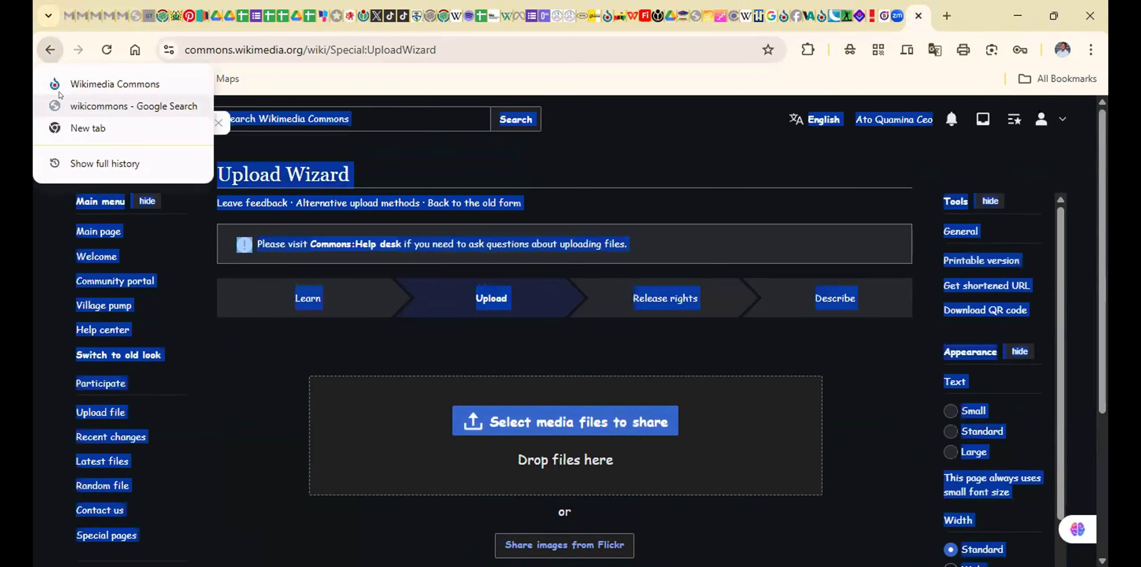
{"action": "left_click", "coordinate": [42, 53]}
{"action": "left_click", "coordinate": [41, 54]}
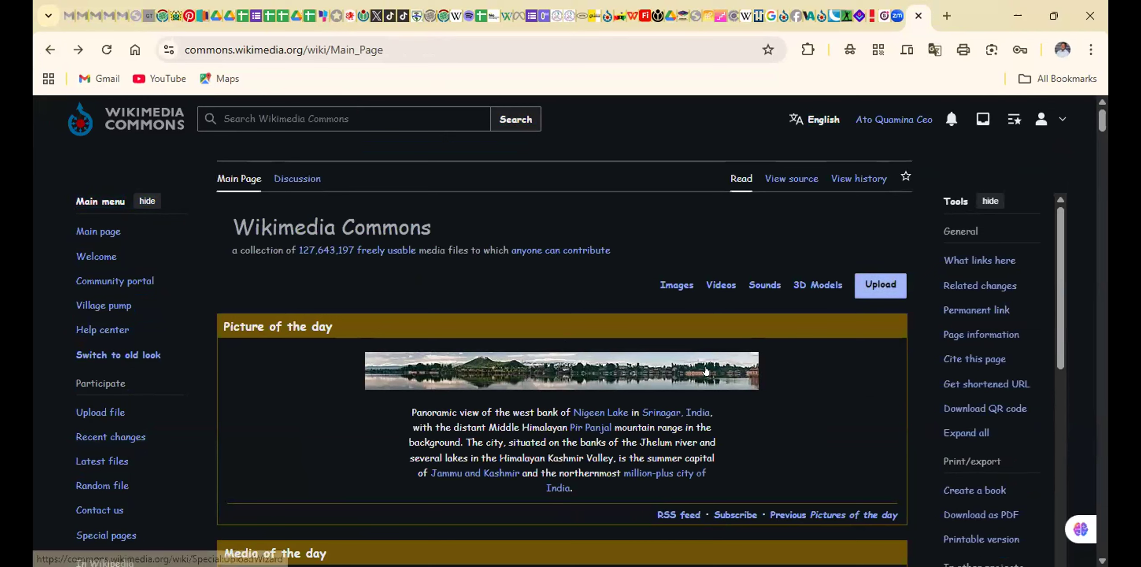
{"action": "left_click", "coordinate": [860, 384]}
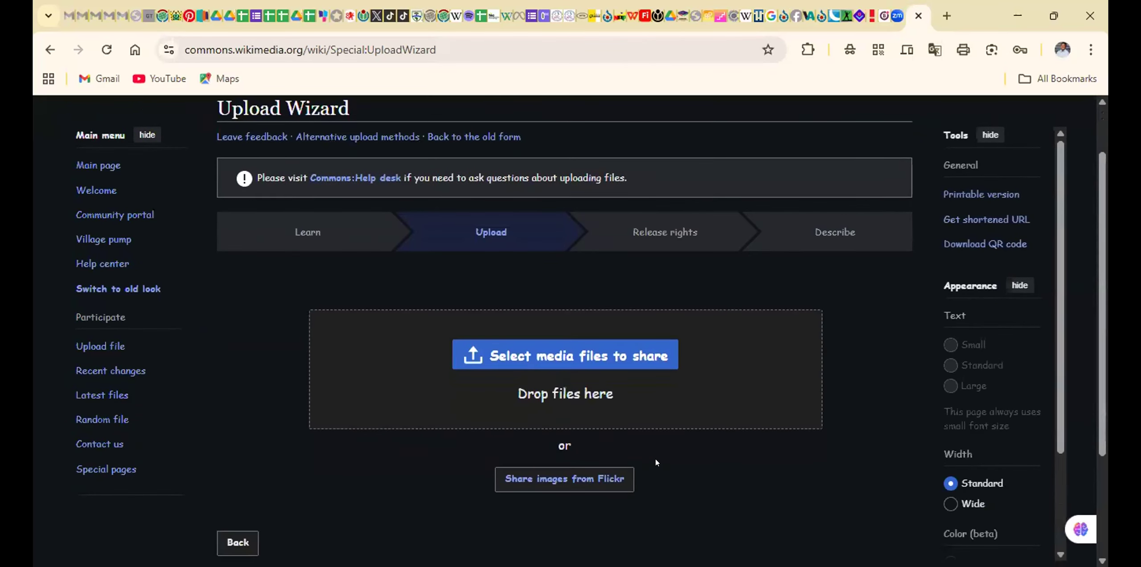
Upload the thatched-hut photo IMG_9635 as the media file to share and continue to the release rights stage
{"action": "scroll", "coordinate": [655, 458], "scroll_direction": "down", "scroll_amount": 2}
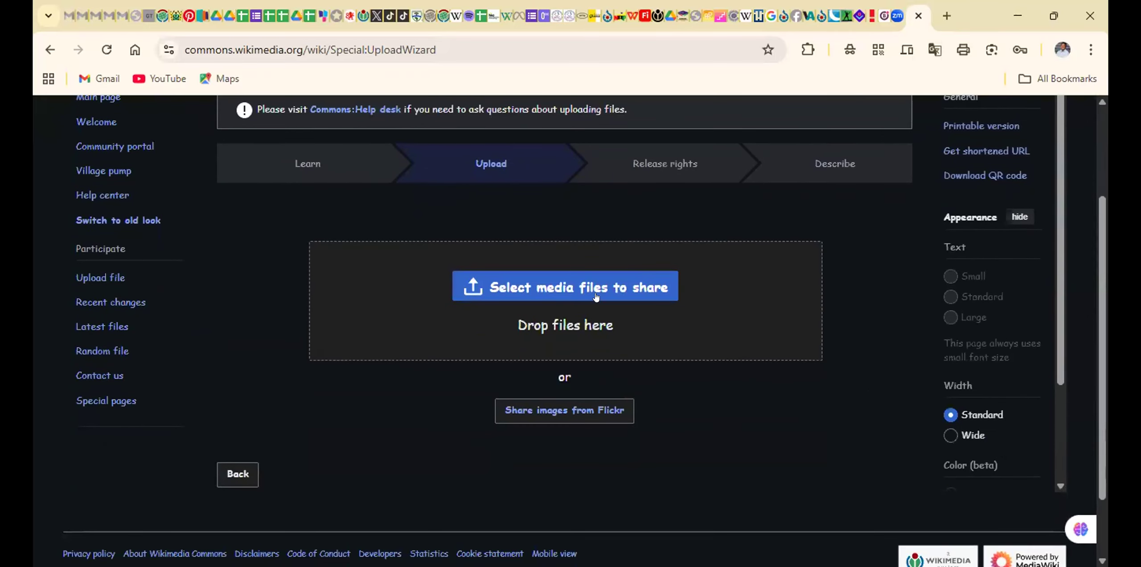
{"action": "left_click", "coordinate": [609, 284]}
{"action": "left_click", "coordinate": [614, 295]}
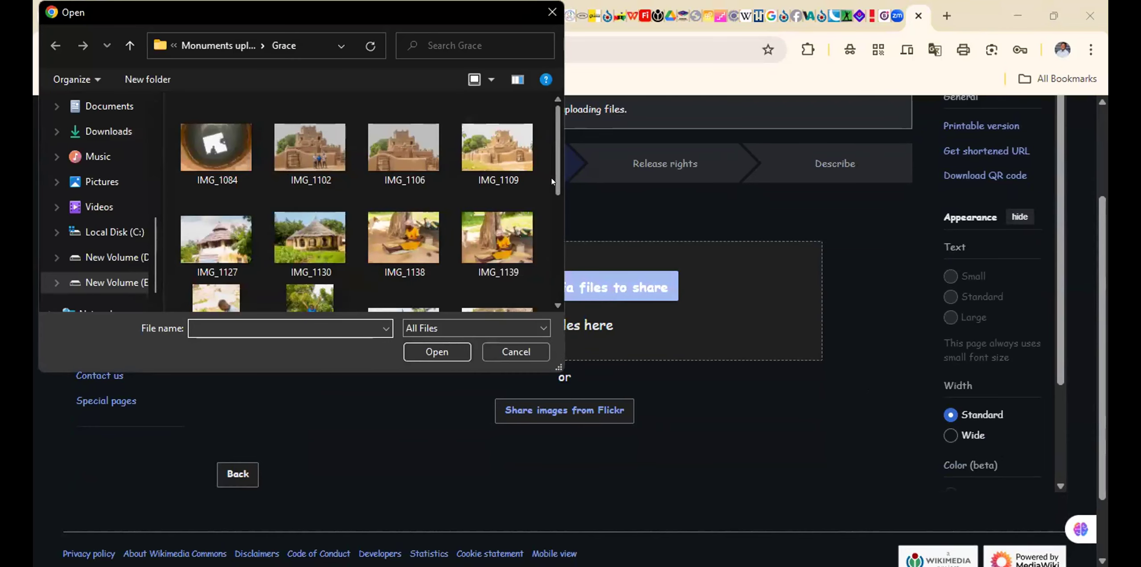
{"action": "left_click_drag", "start_coordinate": [552, 181], "coordinate": [567, 139]}
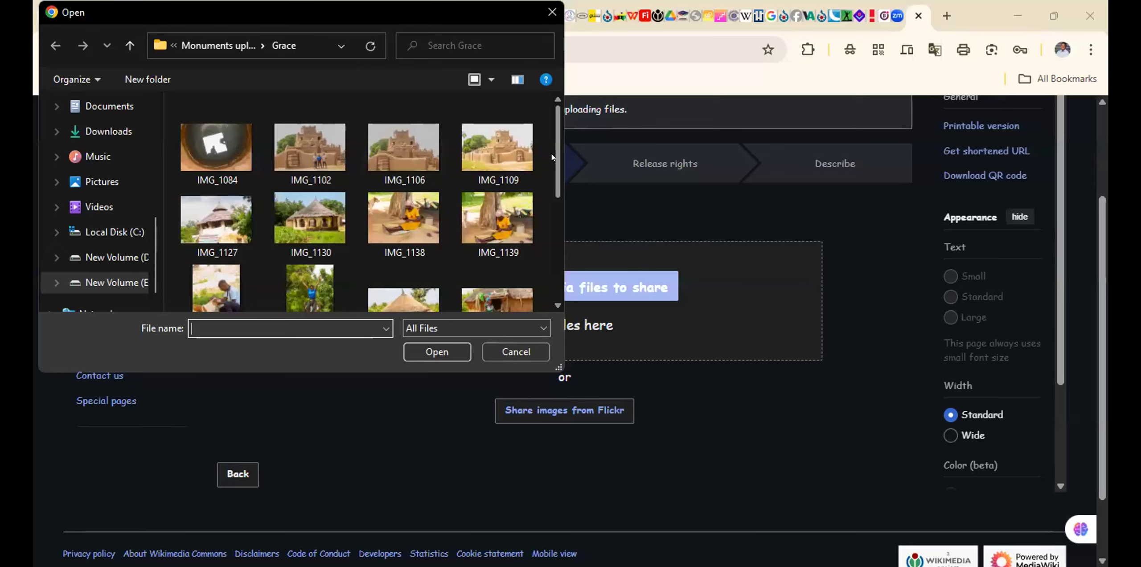
{"action": "scroll", "coordinate": [553, 157], "scroll_direction": "down", "scroll_amount": 5}
{"action": "scroll", "coordinate": [549, 204], "scroll_direction": "down", "scroll_amount": 3}
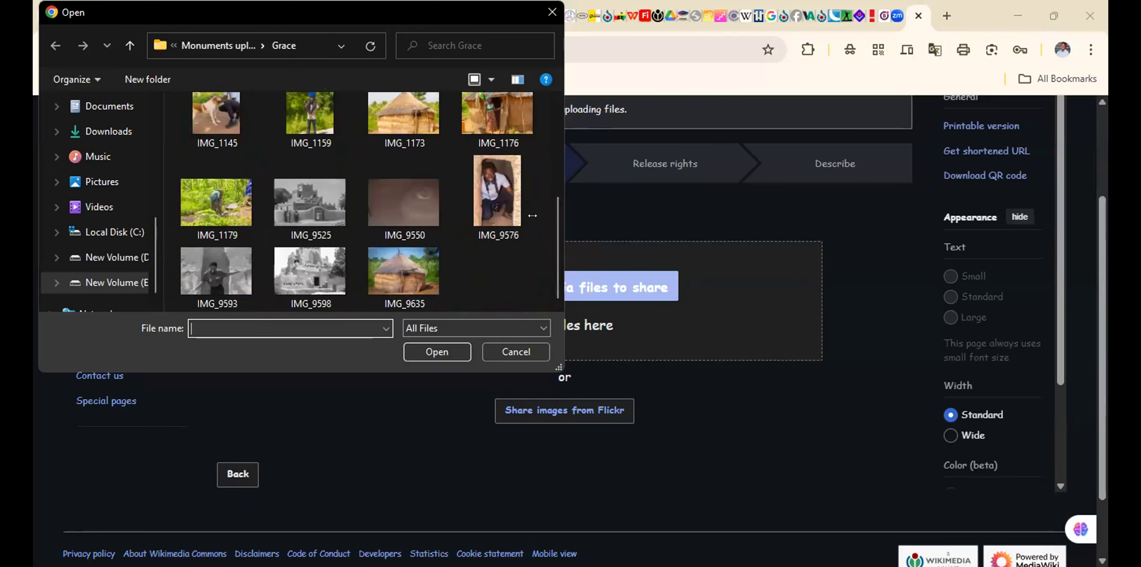
{"action": "scroll", "coordinate": [421, 259], "scroll_direction": "up", "scroll_amount": 1}
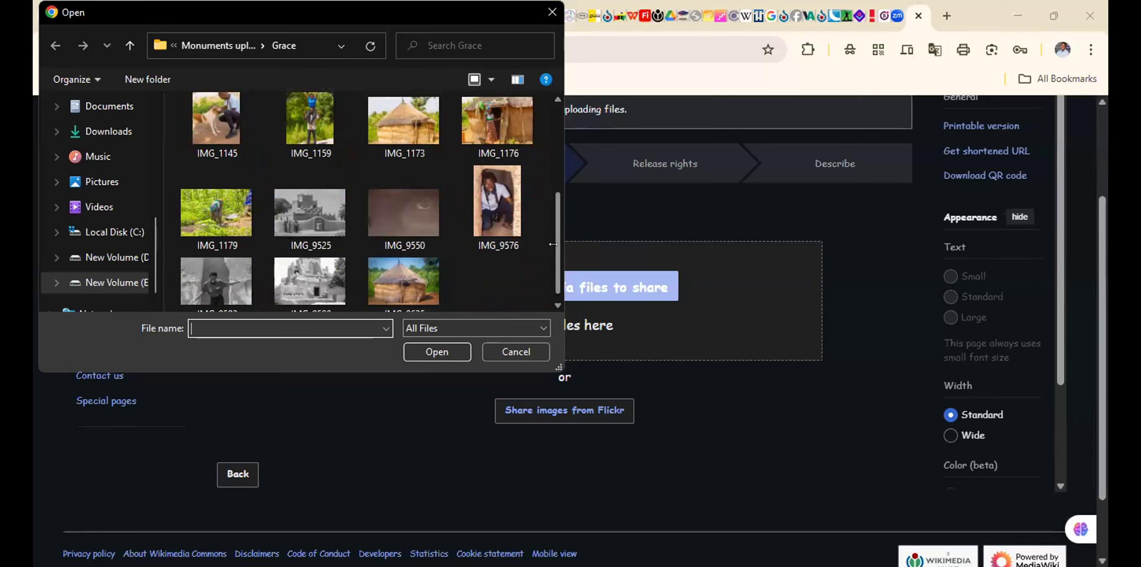
{"action": "scroll", "coordinate": [554, 259], "scroll_direction": "down", "scroll_amount": 1}
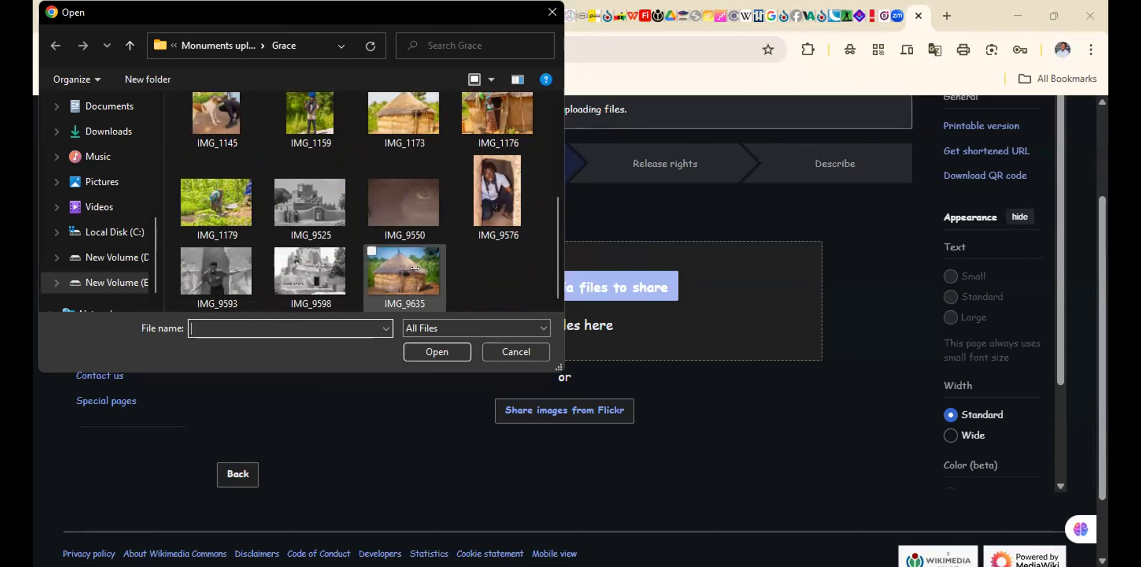
{"action": "left_click", "coordinate": [415, 268]}
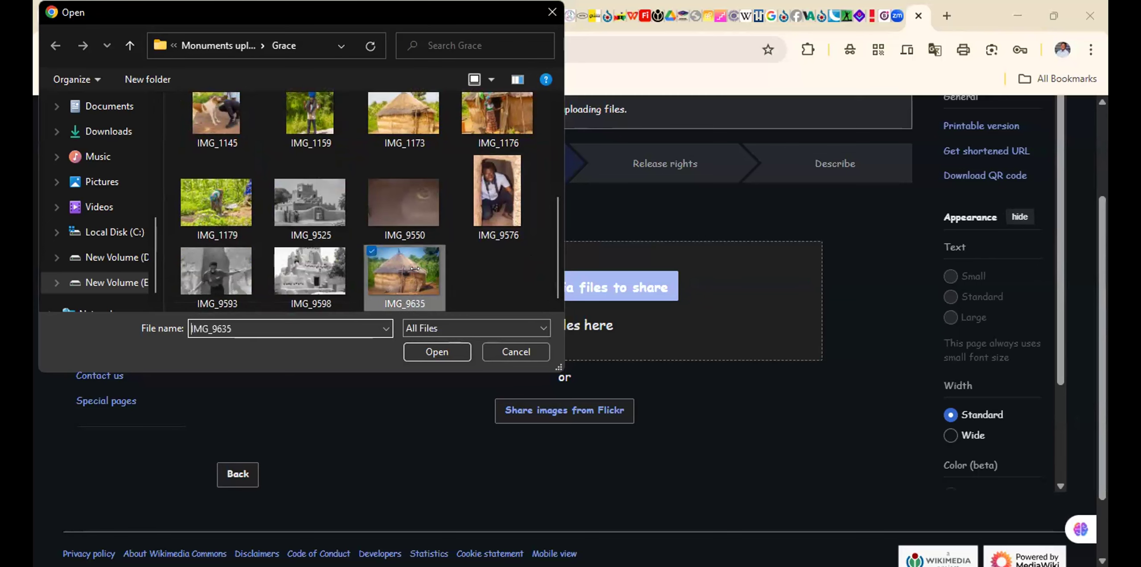
{"action": "left_click", "coordinate": [419, 345]}
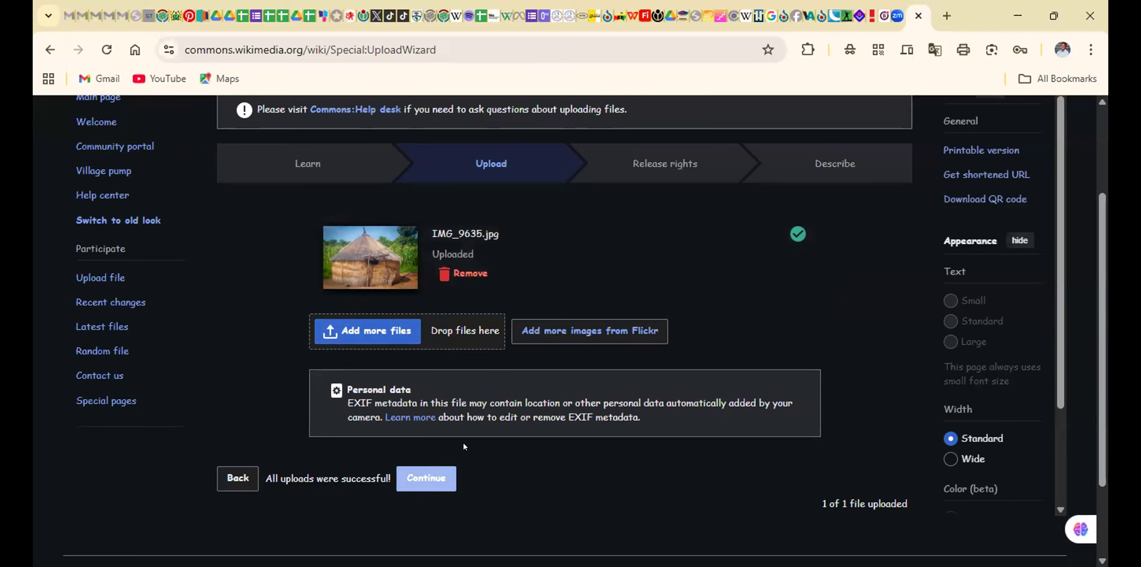
{"action": "left_click", "coordinate": [415, 484]}
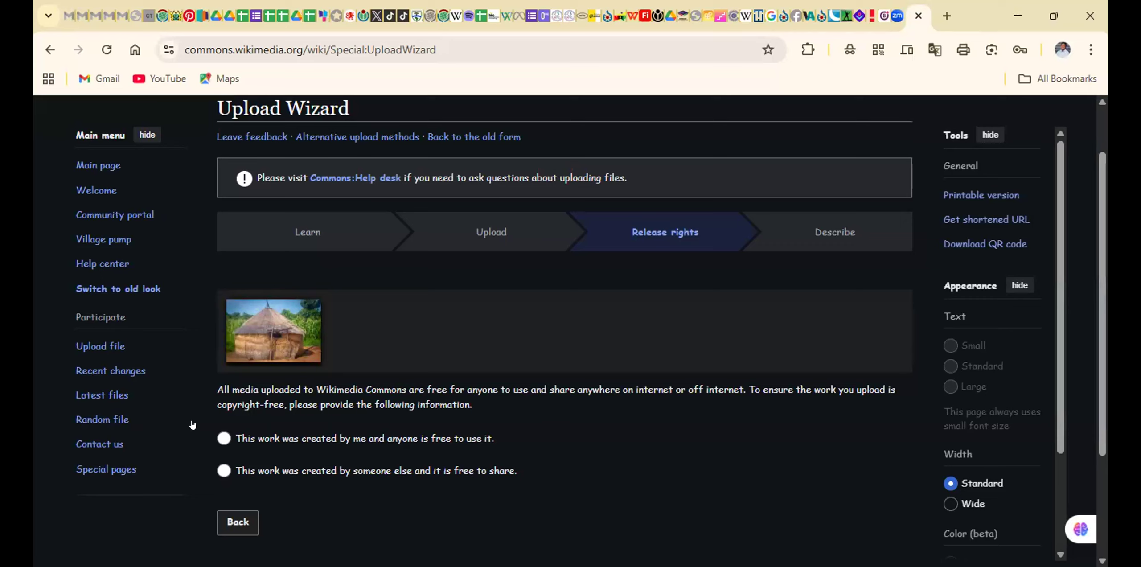
Try both authorship options for the photo, ending with the one for work created by someone else and free to share
{"action": "left_click", "coordinate": [224, 437]}
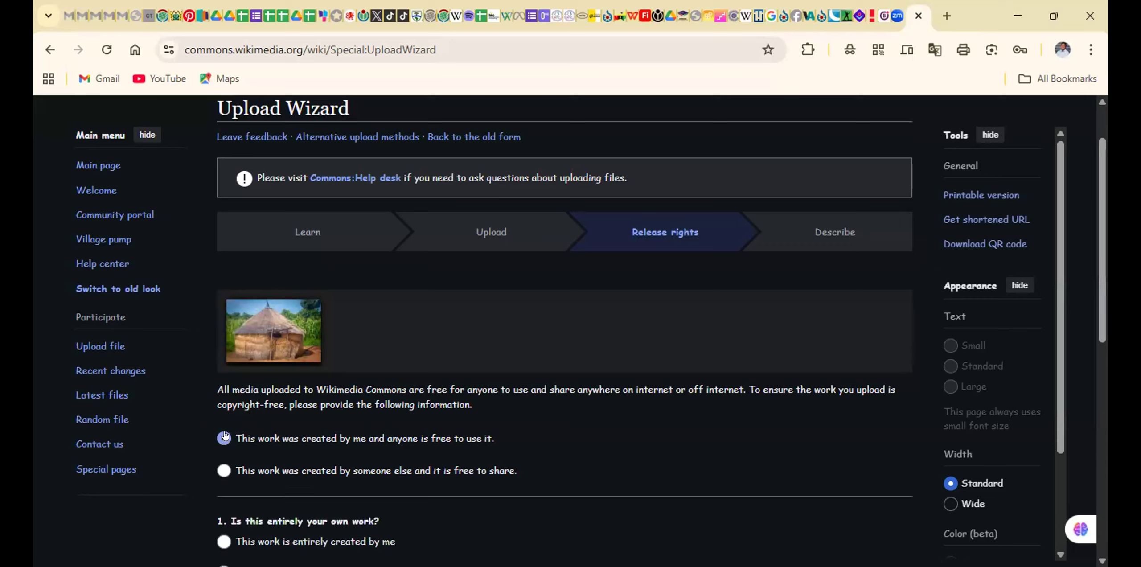
{"action": "scroll", "coordinate": [233, 344], "scroll_direction": "down", "scroll_amount": 3}
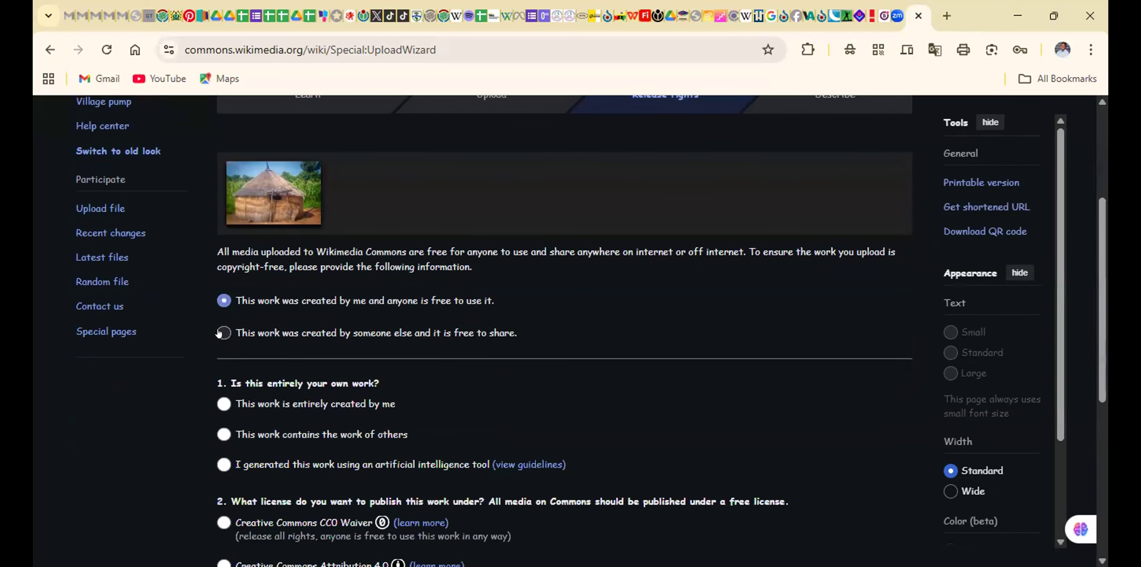
{"action": "left_click", "coordinate": [220, 333]}
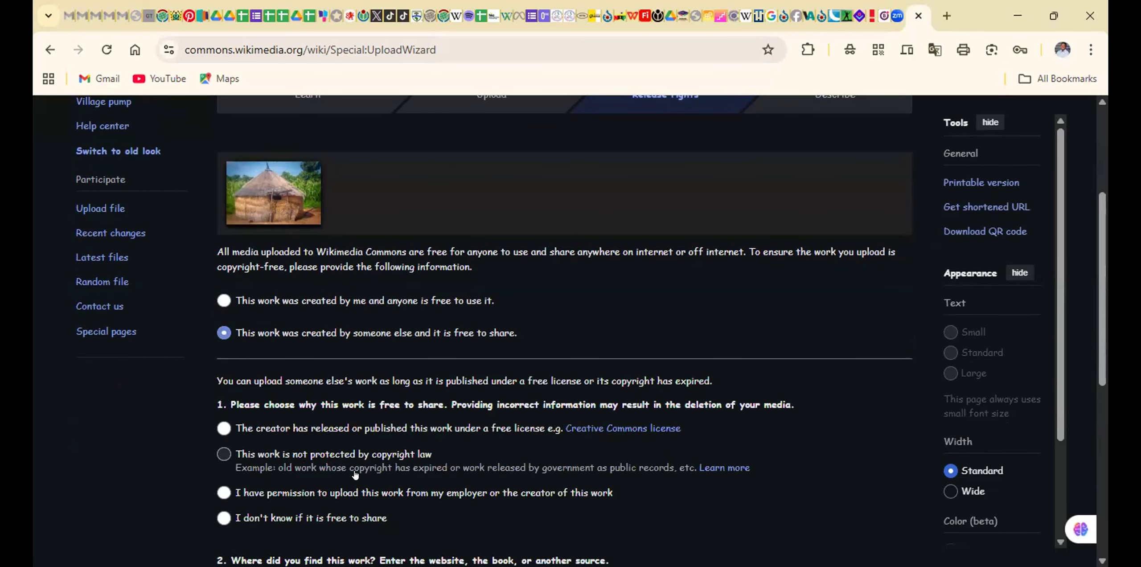
{"action": "scroll", "coordinate": [355, 474], "scroll_direction": "down", "scroll_amount": 2}
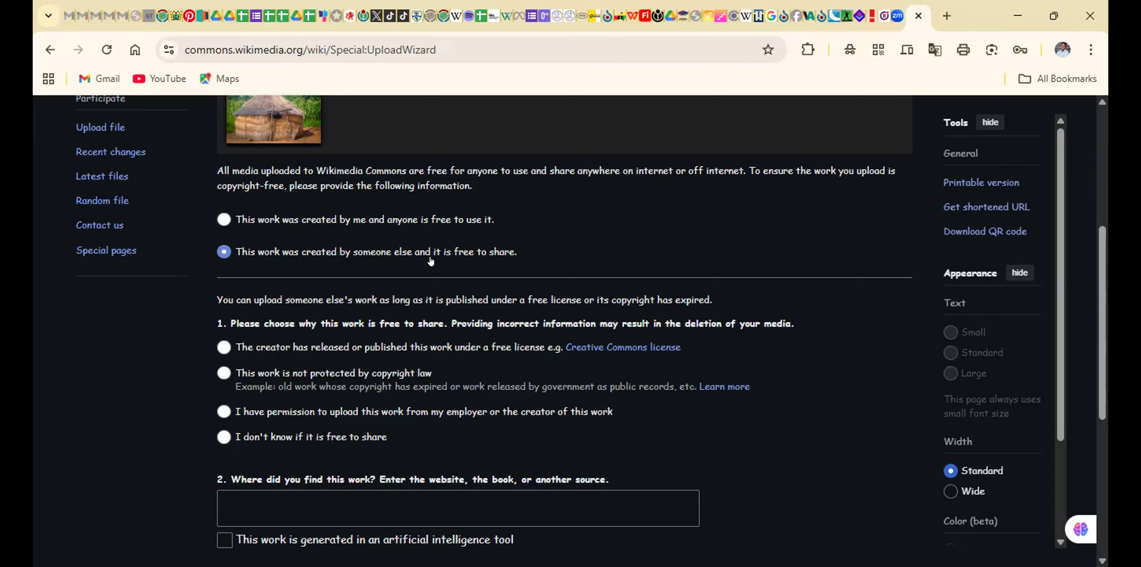
{"action": "scroll", "coordinate": [428, 257], "scroll_direction": "up", "scroll_amount": 3}
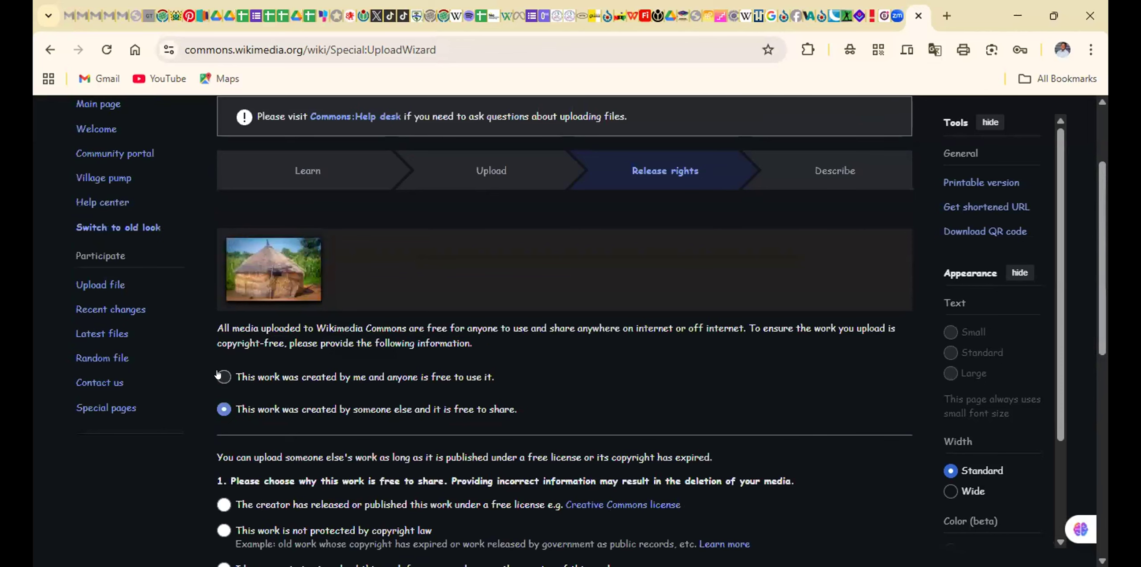
Declare the photo as your own work that anyone is free to use, and as entirely created by you
{"action": "left_click", "coordinate": [223, 377]}
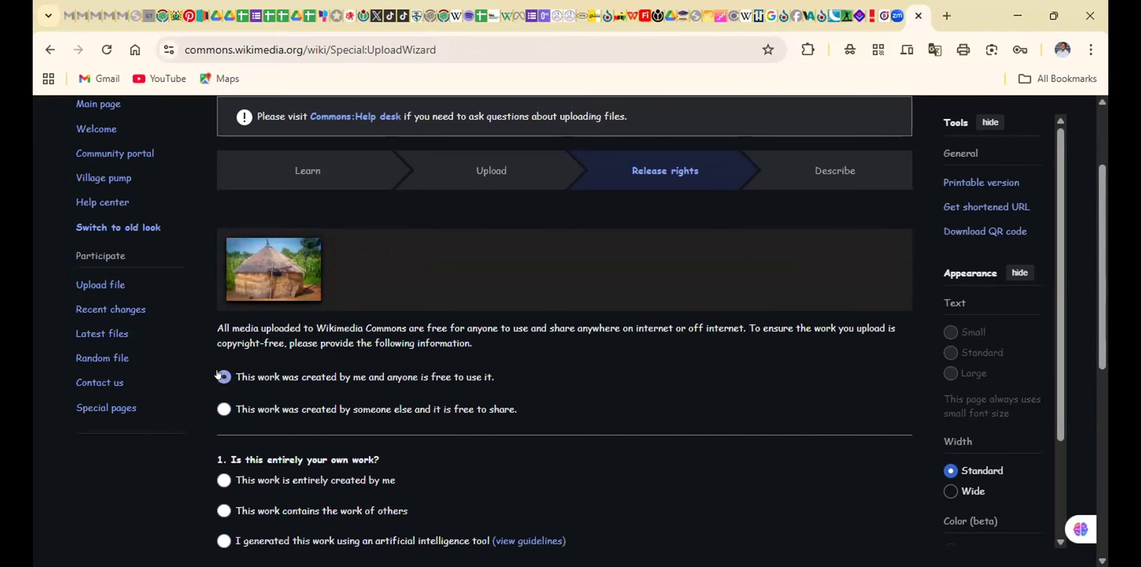
{"action": "scroll", "coordinate": [353, 353], "scroll_direction": "down", "scroll_amount": 5}
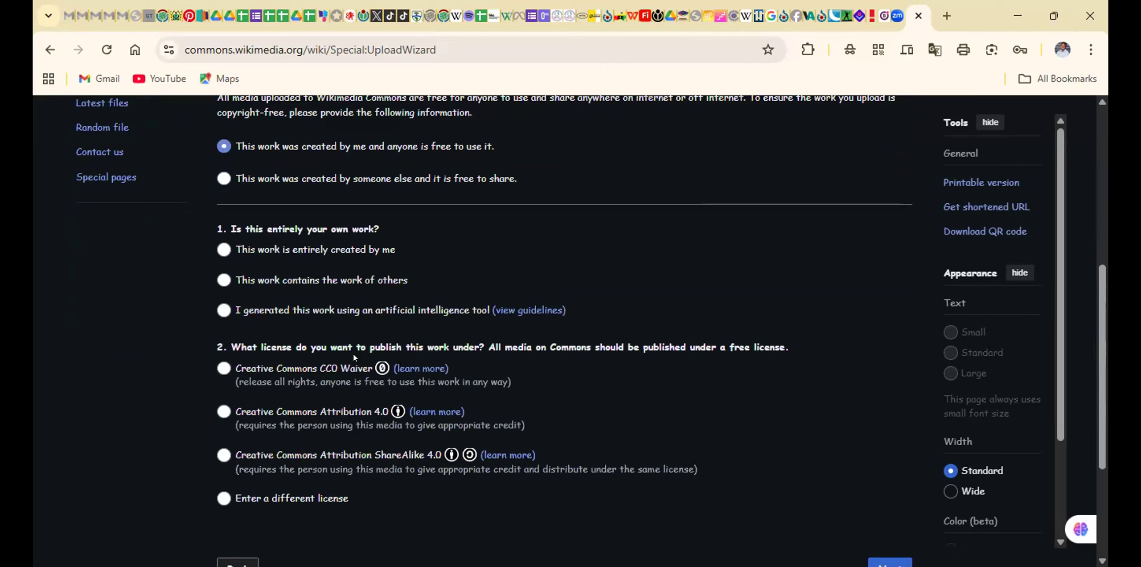
{"action": "scroll", "coordinate": [353, 353], "scroll_direction": "down", "scroll_amount": 4}
{"action": "scroll", "coordinate": [353, 353], "scroll_direction": "up", "scroll_amount": 6}
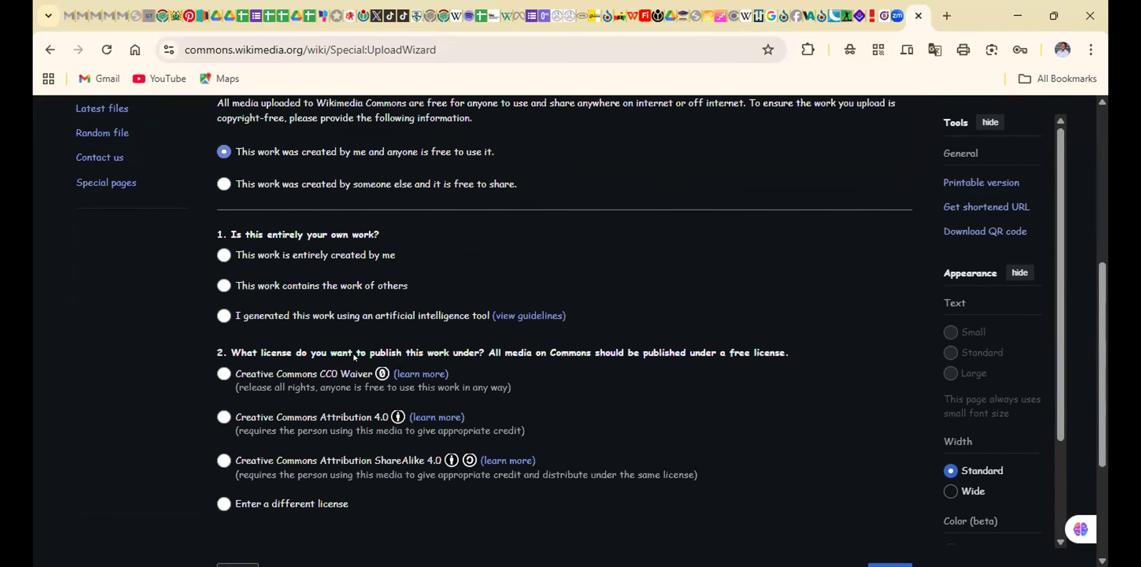
{"action": "scroll", "coordinate": [353, 353], "scroll_direction": "up", "scroll_amount": 1}
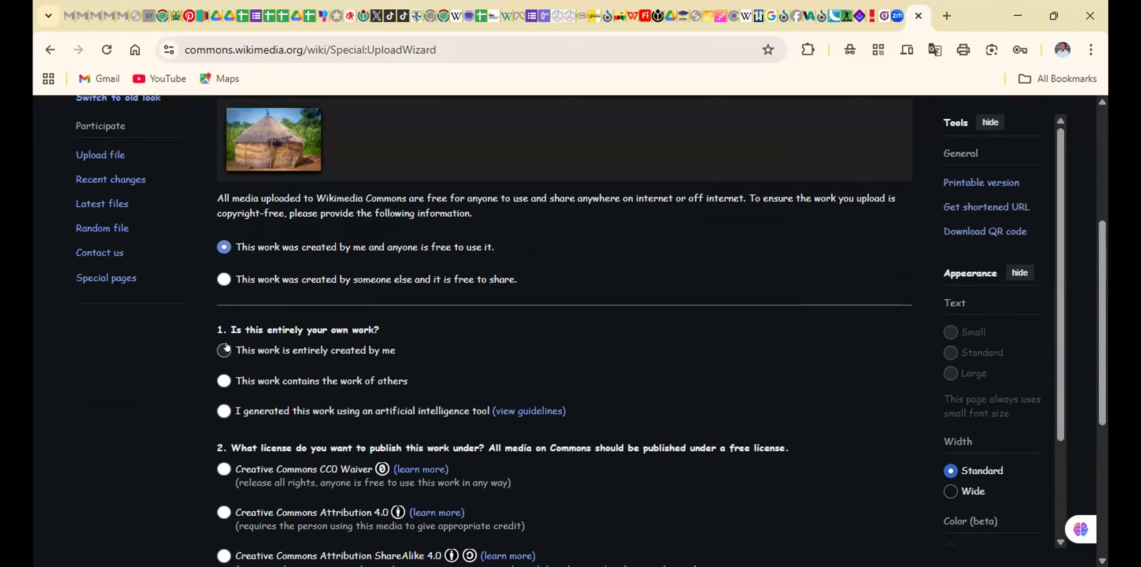
{"action": "left_click", "coordinate": [225, 348]}
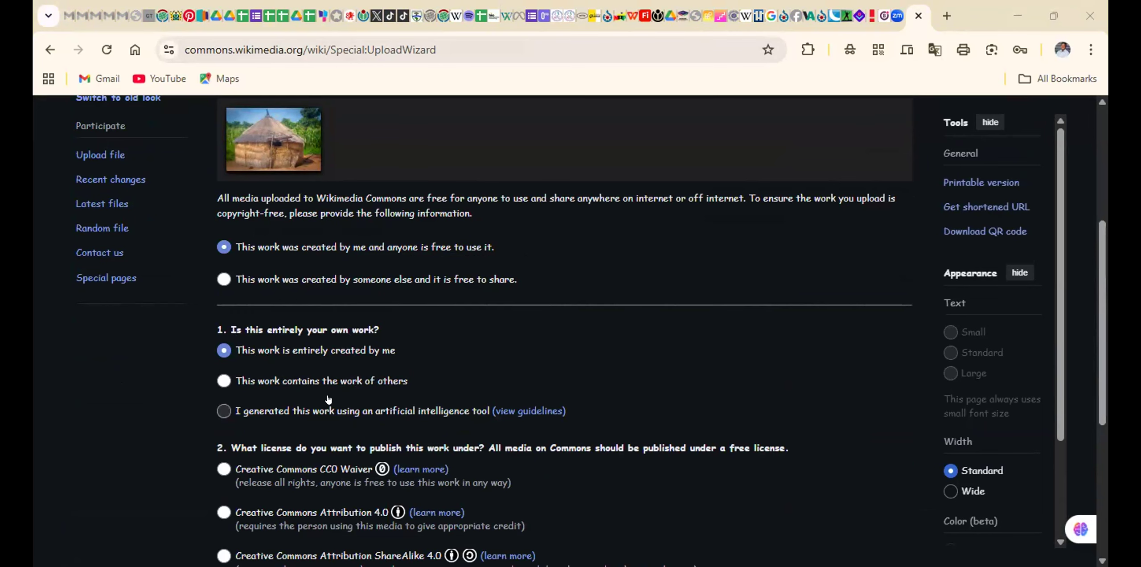
License the photo under Creative Commons Attribution ShareAlike 4.0 and proceed to the Describe stage
{"action": "scroll", "coordinate": [313, 454], "scroll_direction": "down", "scroll_amount": 5}
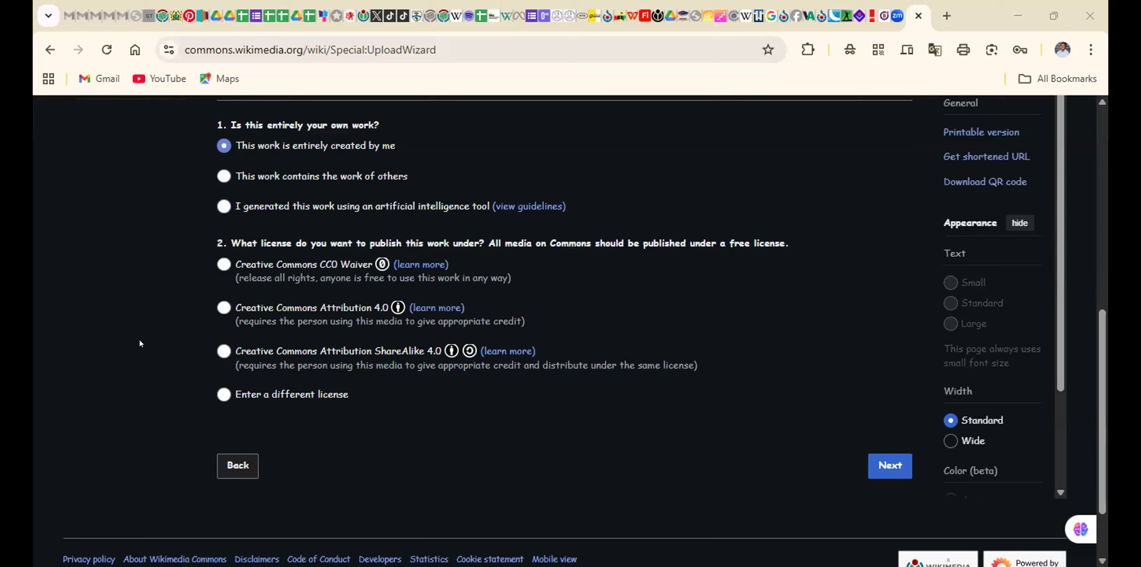
{"action": "left_click", "coordinate": [226, 354]}
{"action": "left_click", "coordinate": [881, 463]}
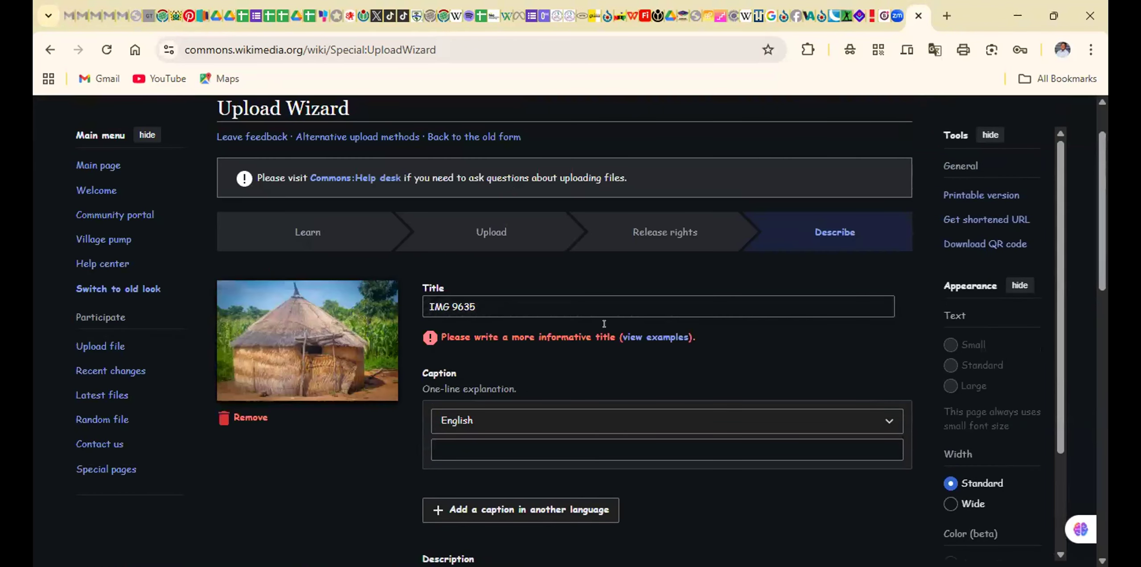
Replace the photo's title with "A fulani shelter at Karimenga"
{"action": "left_click", "coordinate": [580, 307]}
{"action": "key", "text": "BackSpace"}
{"action": "key", "text": "BackSpace"}
{"action": "key", "text": "BackSpace"}
{"action": "key", "text": "BackSpace"}
{"action": "key", "text": "BackSpace"}
{"action": "key", "text": "BackSpace"}
{"action": "key", "text": "BackSpace"}
{"action": "key", "text": "BackSpace"}
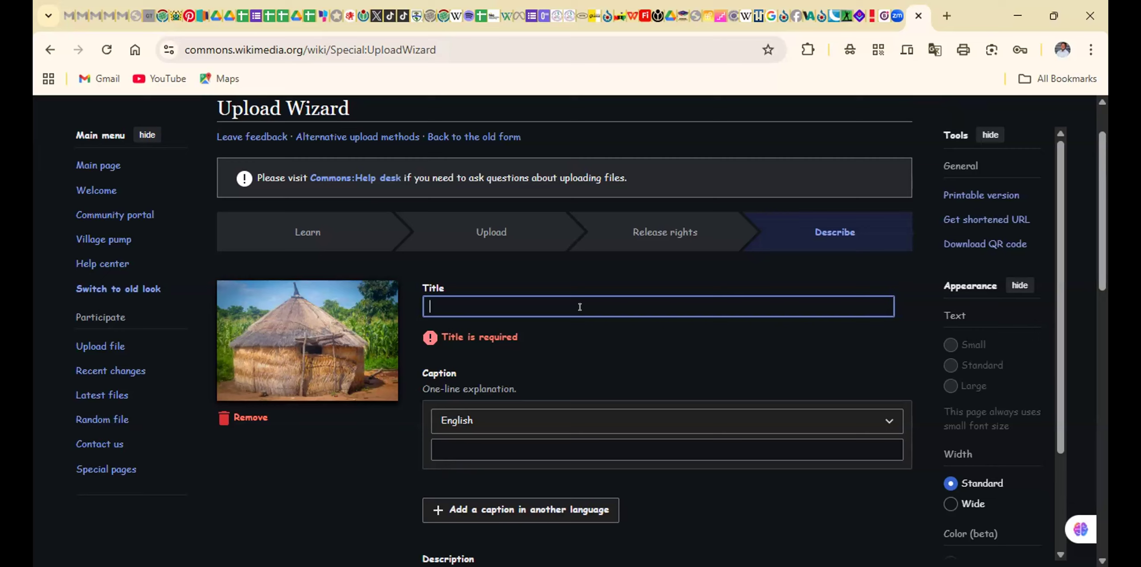
{"action": "type", "text": "A fulani "}
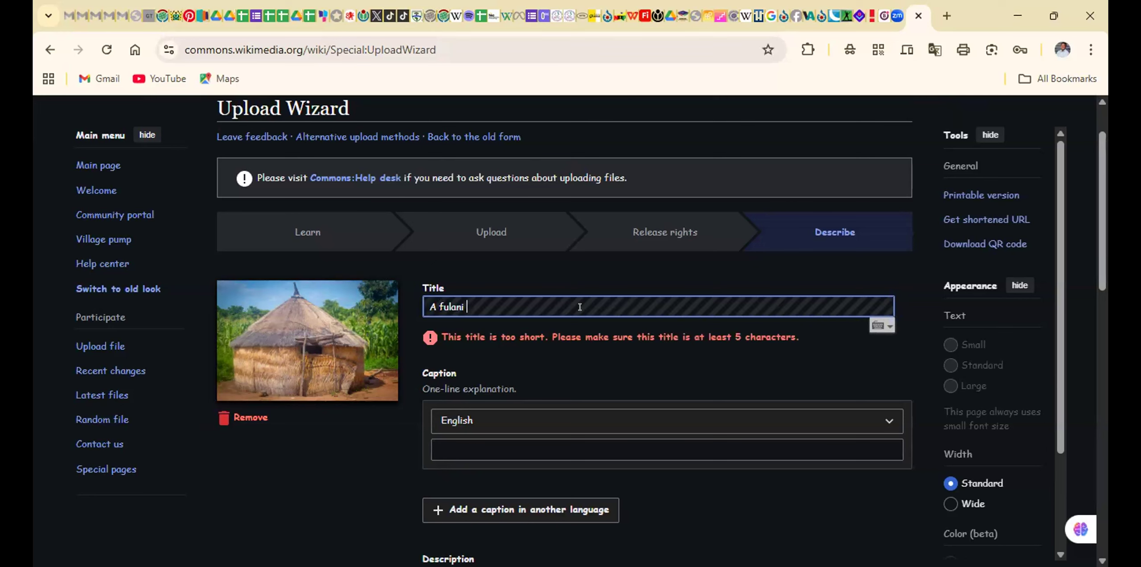
{"action": "type", "text": "shelter"}
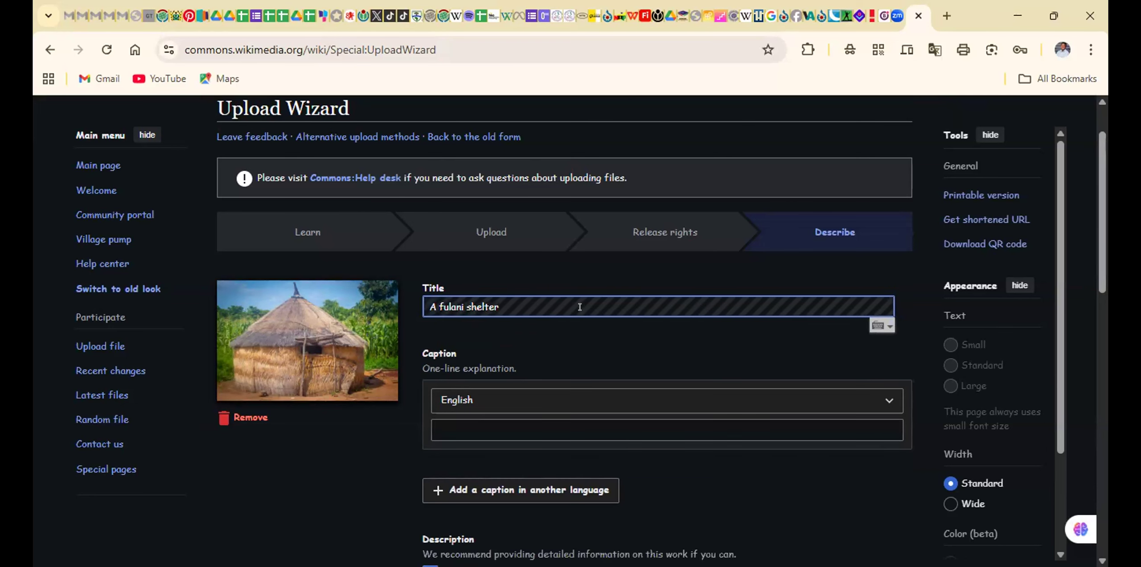
{"action": "type", "text": " d"}
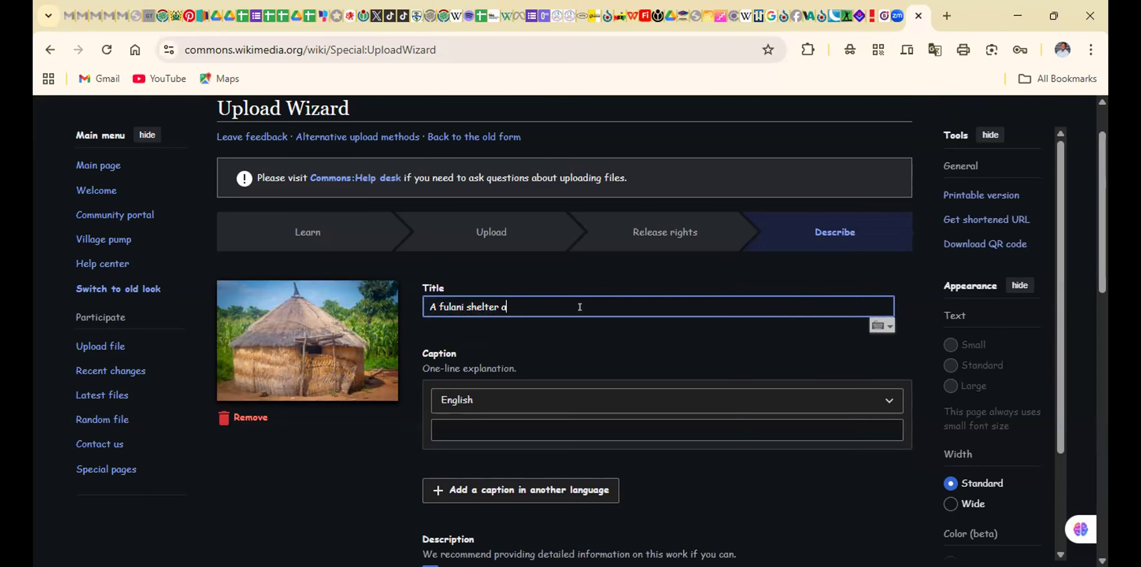
{"action": "type", "text": "t Karime"}
{"action": "type", "text": "nga"}
{"action": "type", "text": "i"}
{"action": "type", "text": "n the North"}
{"action": "key", "text": "BackSpace"}
{"action": "key", "text": "BackSpace"}
{"action": "key", "text": "BackSpace"}
{"action": "key", "text": "BackSpace"}
{"action": "key", "text": "BackSpace"}
{"action": "key", "text": "BackSpace"}
{"action": "key", "text": "BackSpace"}
{"action": "key", "text": "BackSpace"}
{"action": "key", "text": "BackSpace"}
{"action": "key", "text": "BackSpace"}
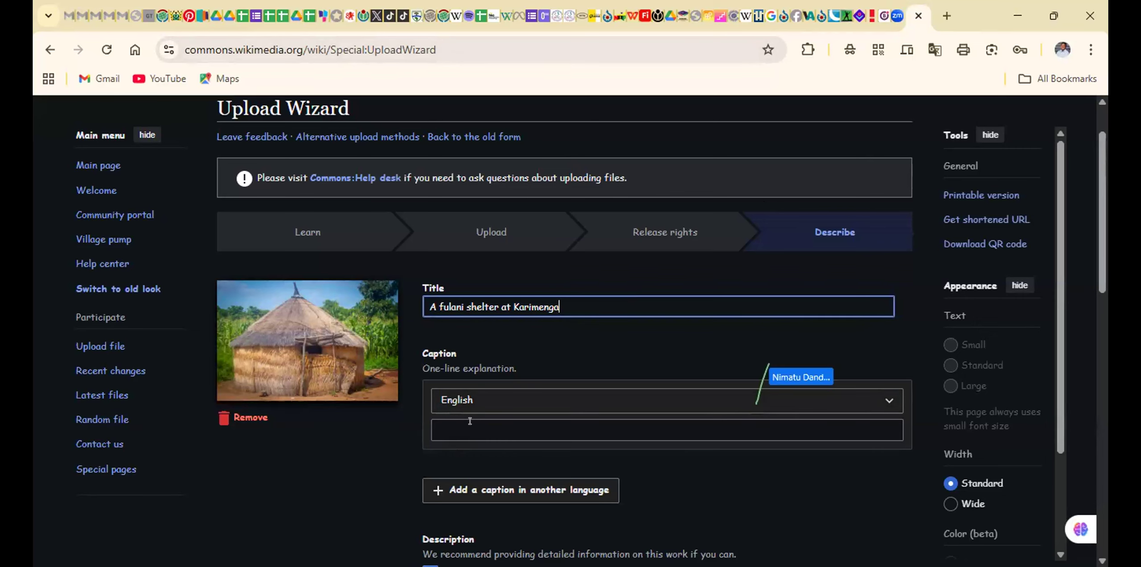
Begin the photo's English caption with "A fulani shelter"
{"action": "scroll", "coordinate": [473, 421], "scroll_direction": "down", "scroll_amount": 1}
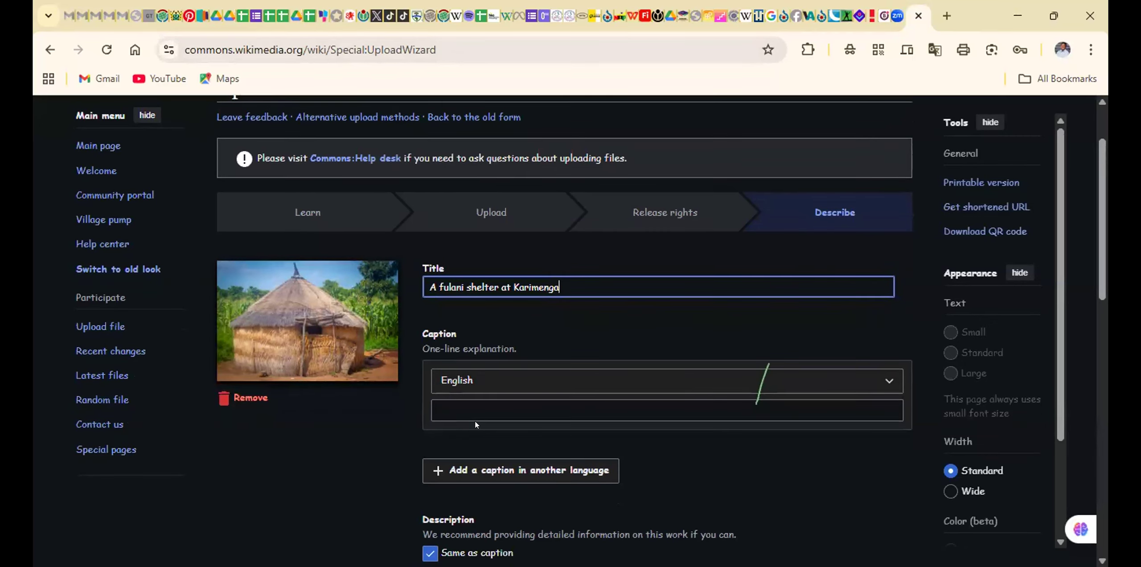
{"action": "scroll", "coordinate": [474, 420], "scroll_direction": "down", "scroll_amount": 3}
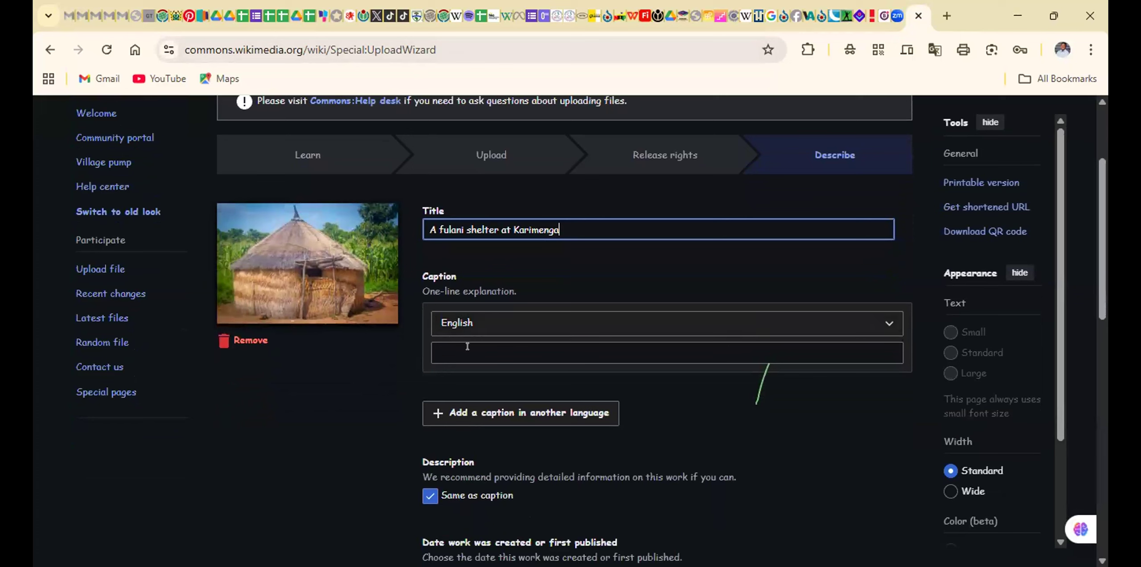
{"action": "left_click", "coordinate": [467, 346]}
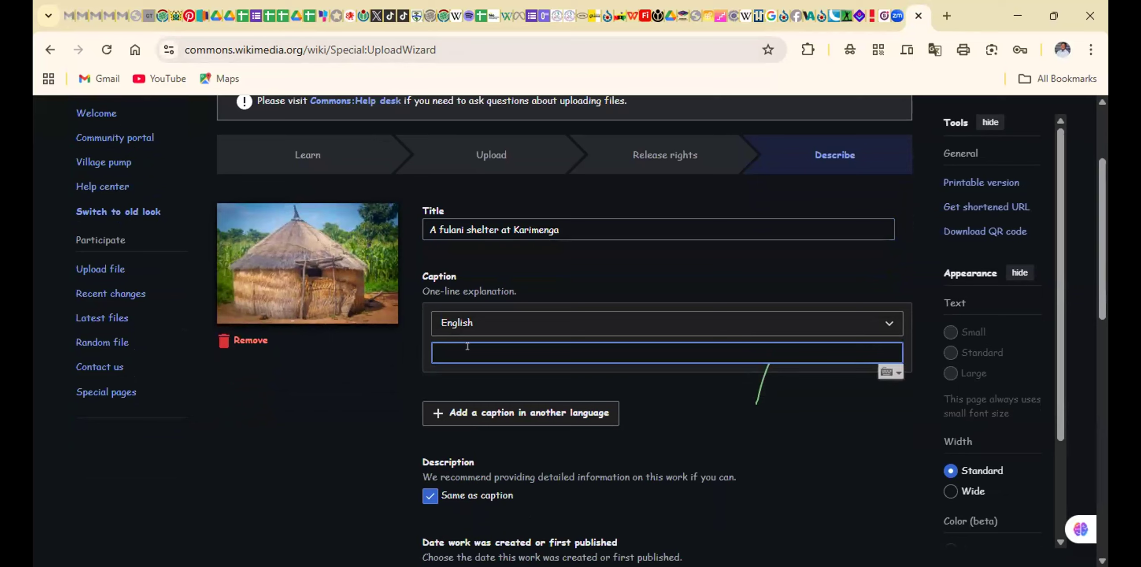
{"action": "type", "text": "Af"}
{"action": "key", "text": "BackSpace"}
{"action": "type", "text": "fulani she;"}
{"action": "key", "text": "BackSpace"}
{"action": "type", "text": "lter in the"}
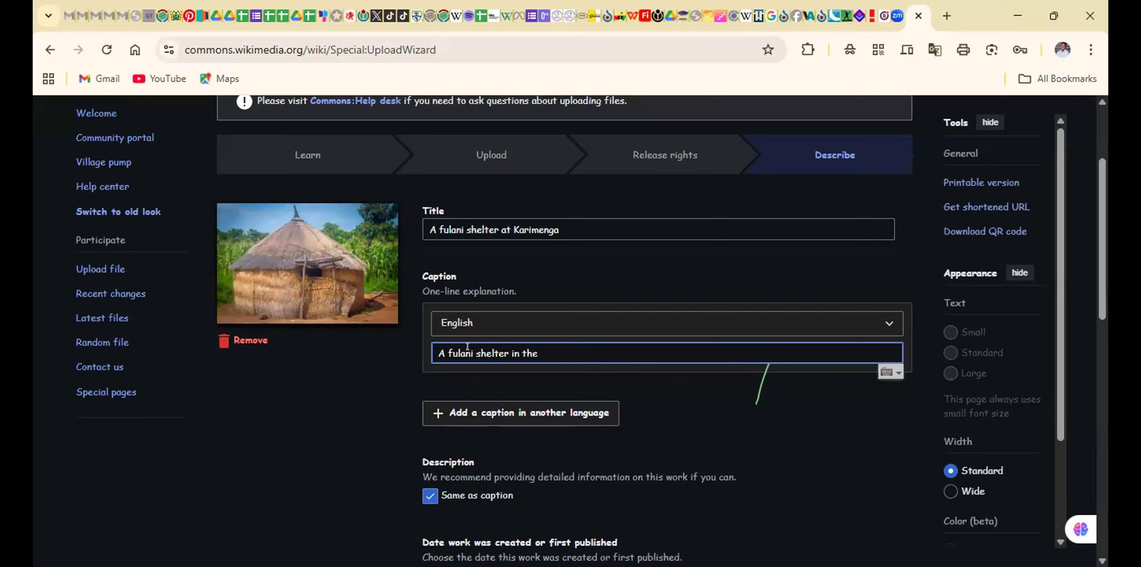
{"action": "type", "text": " North"}
{"action": "key", "text": "BackSpace"}
{"action": "key", "text": "BackSpace"}
{"action": "key", "text": "BackSpace"}
{"action": "key", "text": "BackSpace"}
{"action": "key", "text": "BackSpace"}
{"action": "key", "text": "BackSpace"}
{"action": "key", "text": "BackSpace"}
{"action": "key", "text": "BackSpace"}
{"action": "key", "text": "BackSpace"}
{"action": "key", "text": "BackSpace"}
{"action": "key", "text": "BackSpace"}
{"action": "key", "text": "BackSpace"}
Complete the English caption with "at Karimenga in the North-East Region"
{"action": "type", "text": "at Karimenga in the N"}
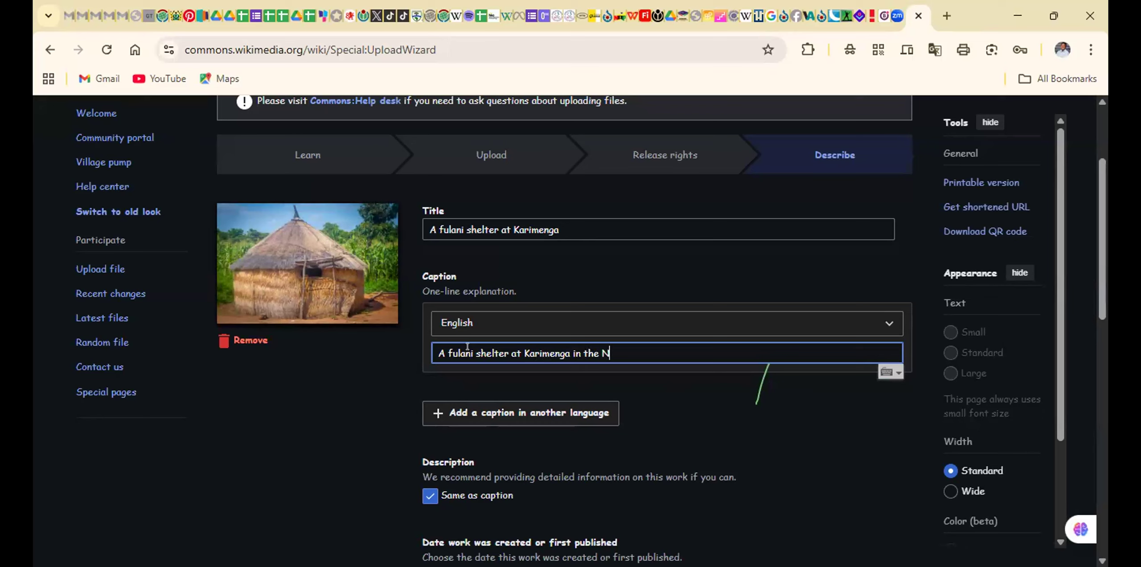
{"action": "type", "text": "orth-East Region"}
Review the description, date and optional information fields, and publish the photo without adding anything to them
{"action": "scroll", "coordinate": [516, 408], "scroll_direction": "down", "scroll_amount": 4}
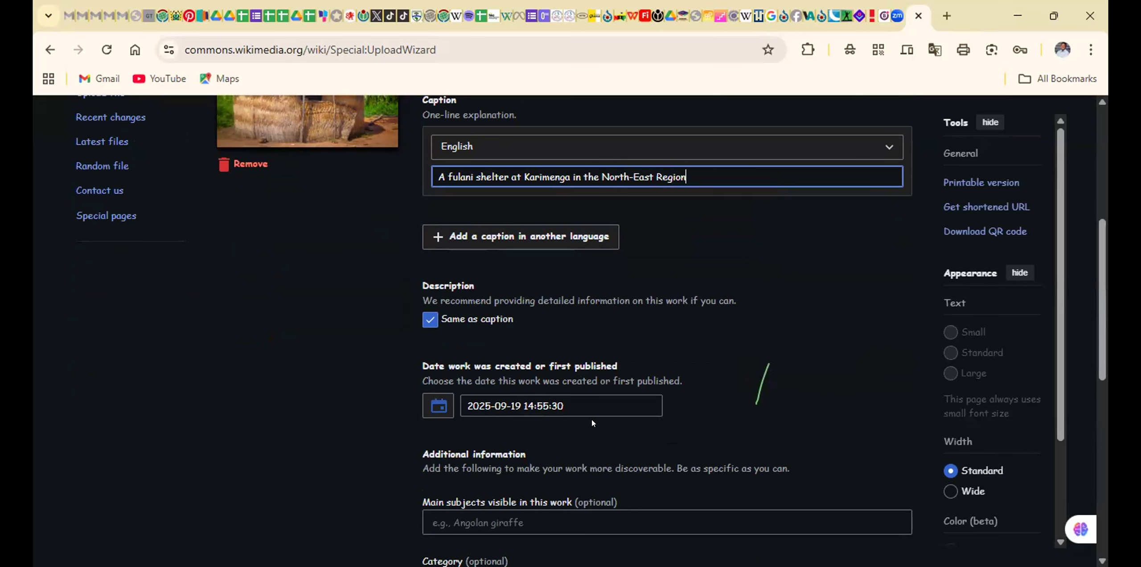
{"action": "scroll", "coordinate": [530, 372], "scroll_direction": "down", "scroll_amount": 1}
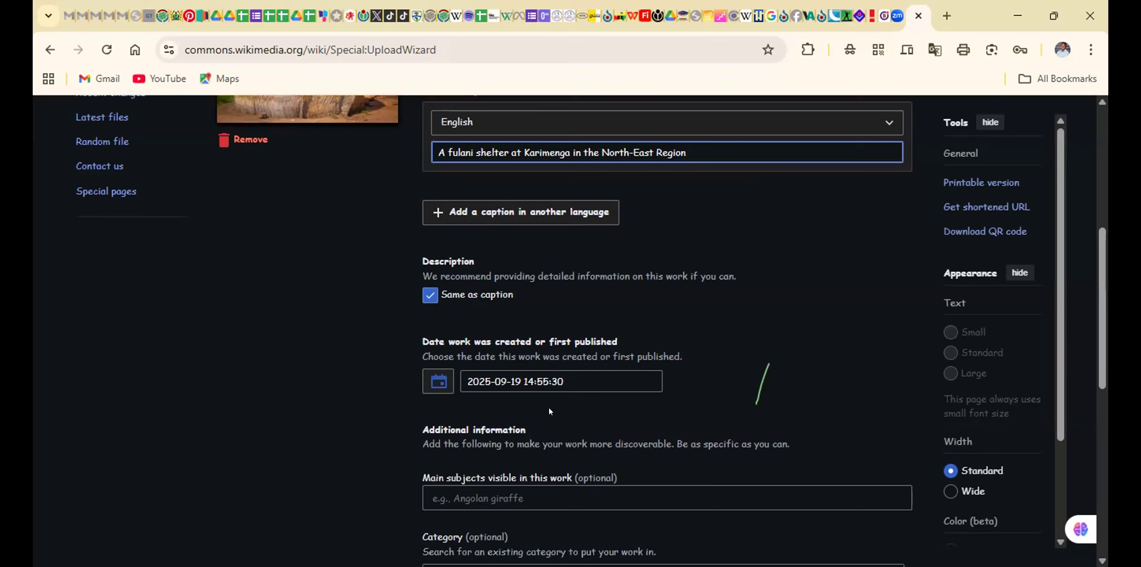
{"action": "scroll", "coordinate": [565, 395], "scroll_direction": "down", "scroll_amount": 3}
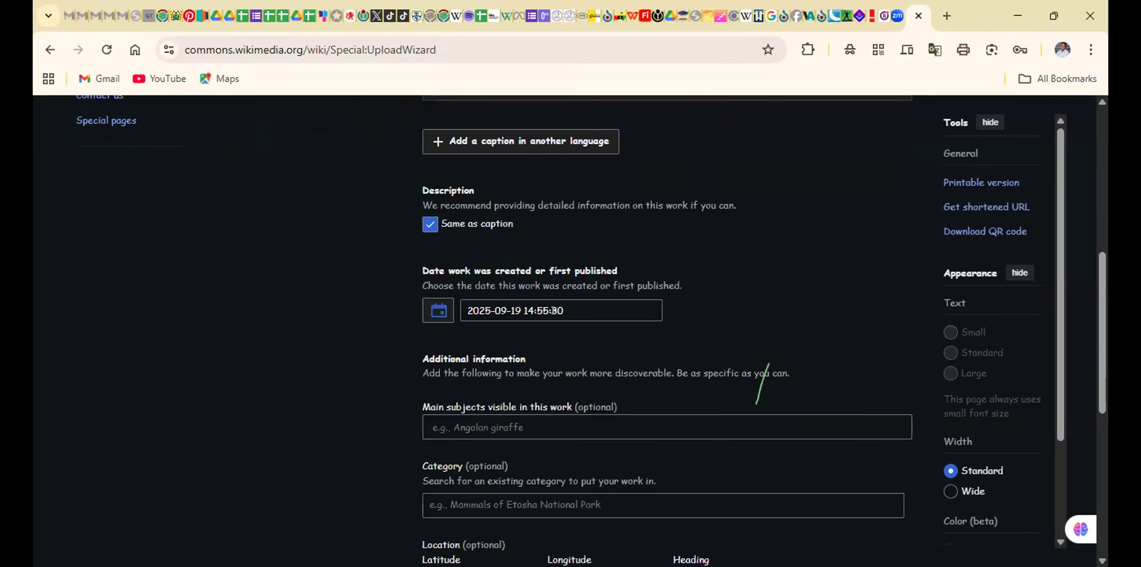
{"action": "scroll", "coordinate": [553, 311], "scroll_direction": "down", "scroll_amount": 4}
{"action": "scroll", "coordinate": [553, 299], "scroll_direction": "up", "scroll_amount": 2}
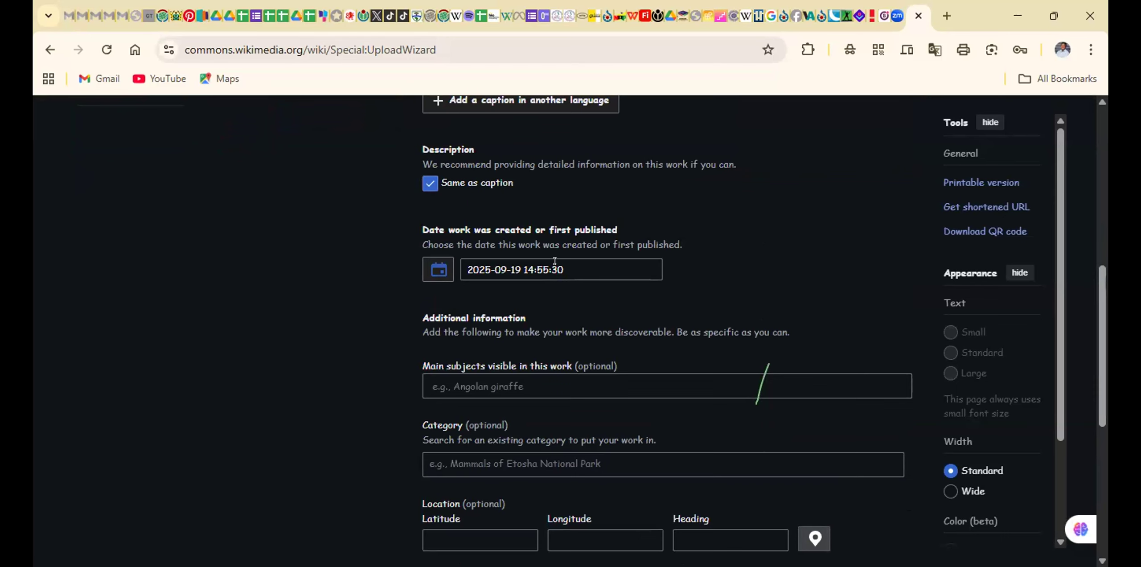
{"action": "scroll", "coordinate": [554, 261], "scroll_direction": "down", "scroll_amount": 8}
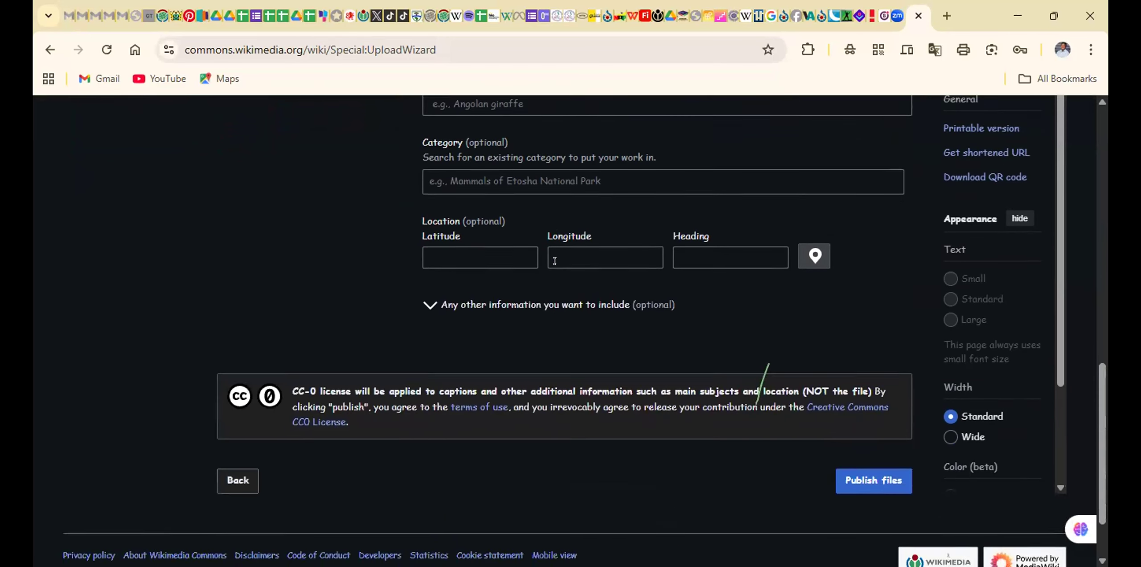
{"action": "left_click", "coordinate": [882, 401]}
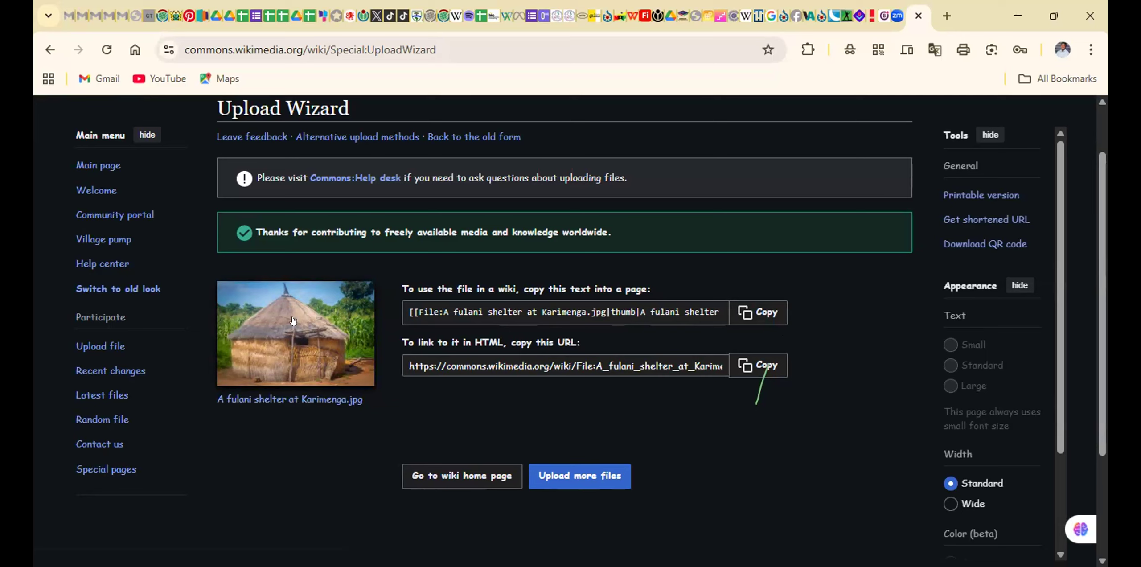
Copy the wiki embed text of the published shelter photo and start a new upload for more files
{"action": "left_click", "coordinate": [403, 308]}
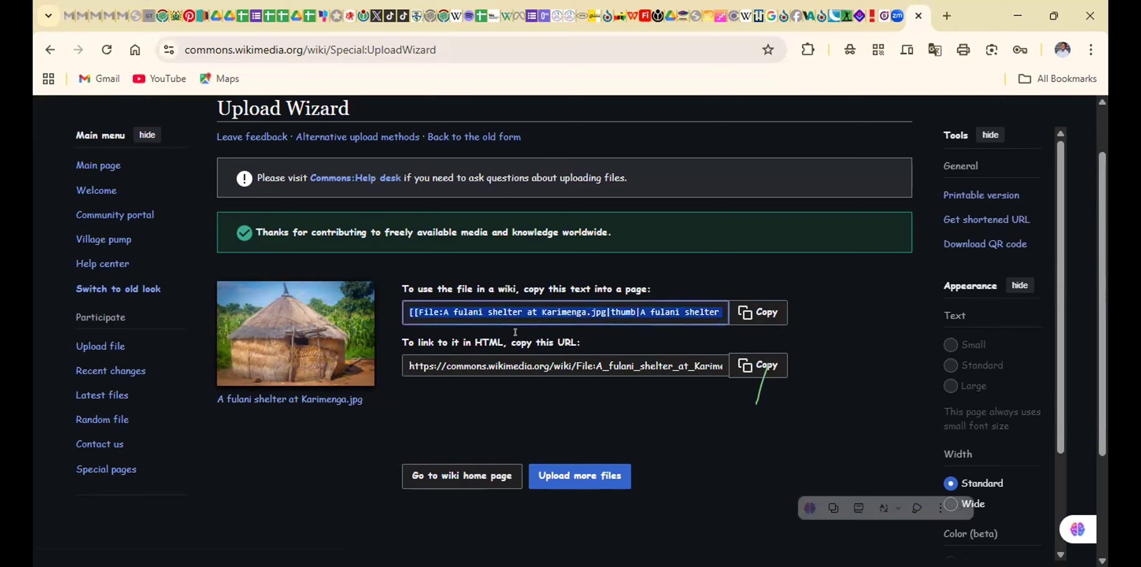
{"action": "right_click", "coordinate": [619, 308]}
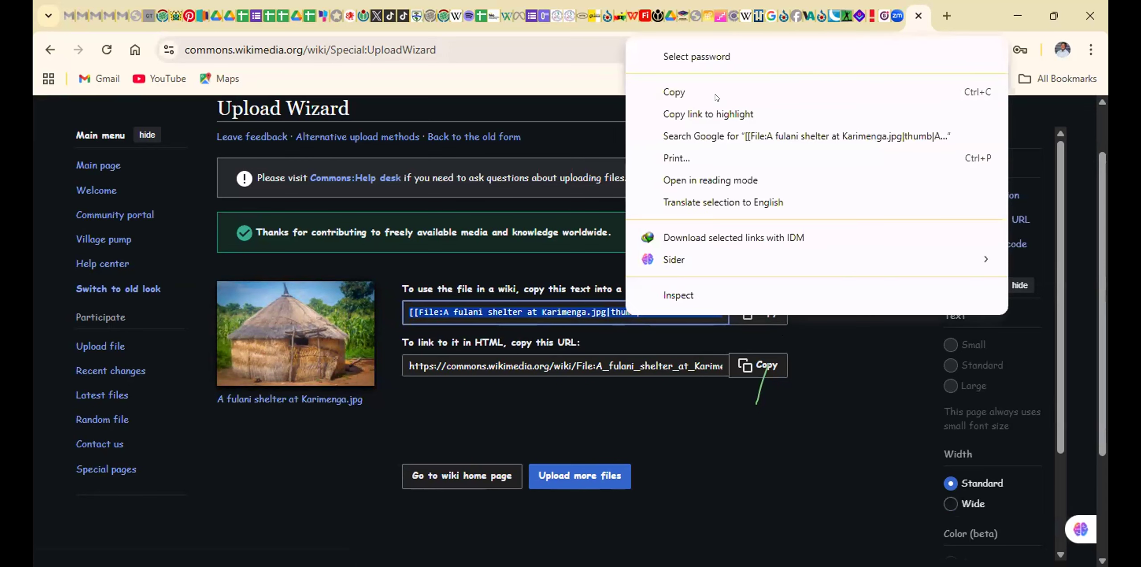
{"action": "left_click", "coordinate": [692, 101]}
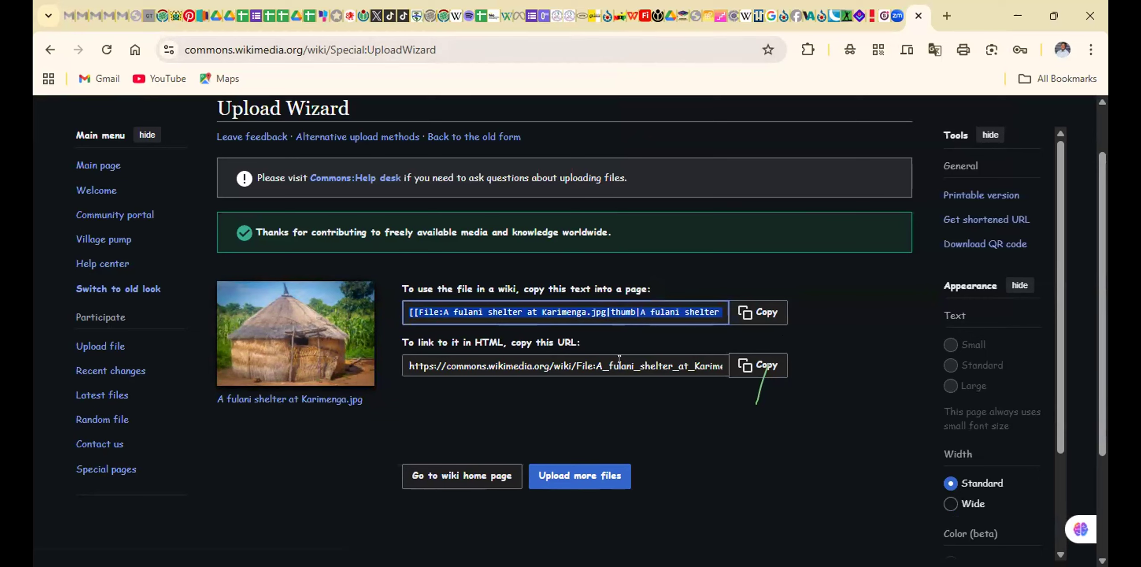
{"action": "left_click", "coordinate": [562, 427]}
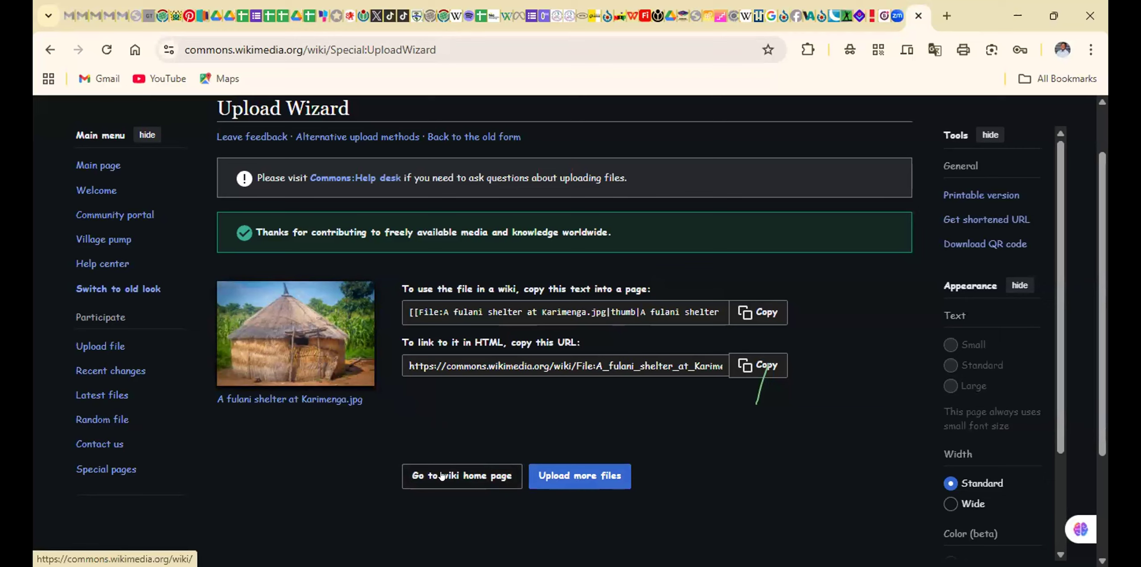
{"action": "left_click", "coordinate": [542, 474]}
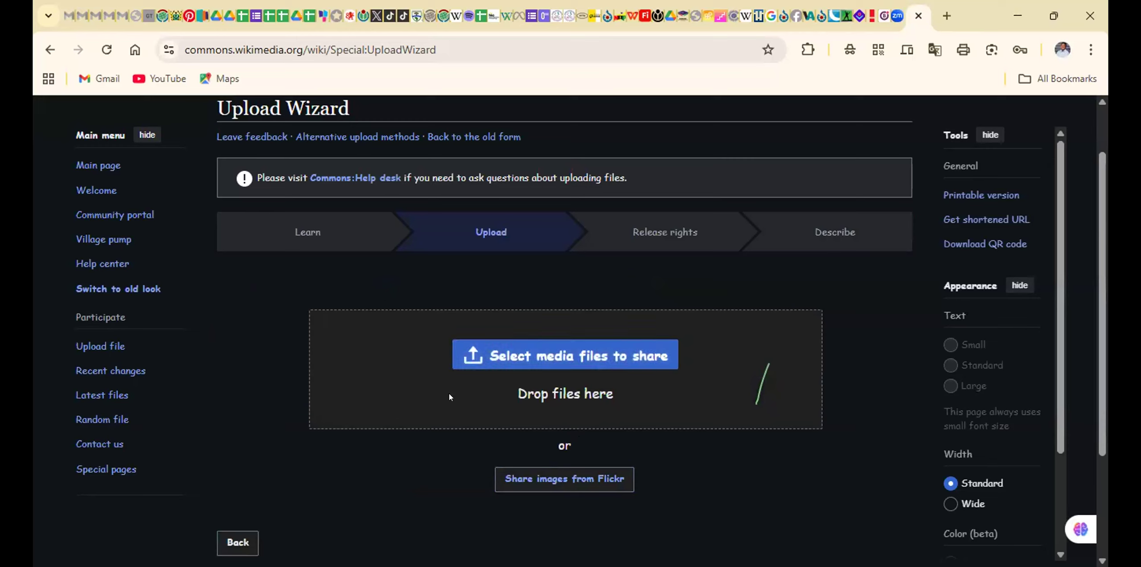
Try to add the photo IMG_1179 as the next media file, and remove it from the upload list
{"action": "left_click", "coordinate": [553, 357]}
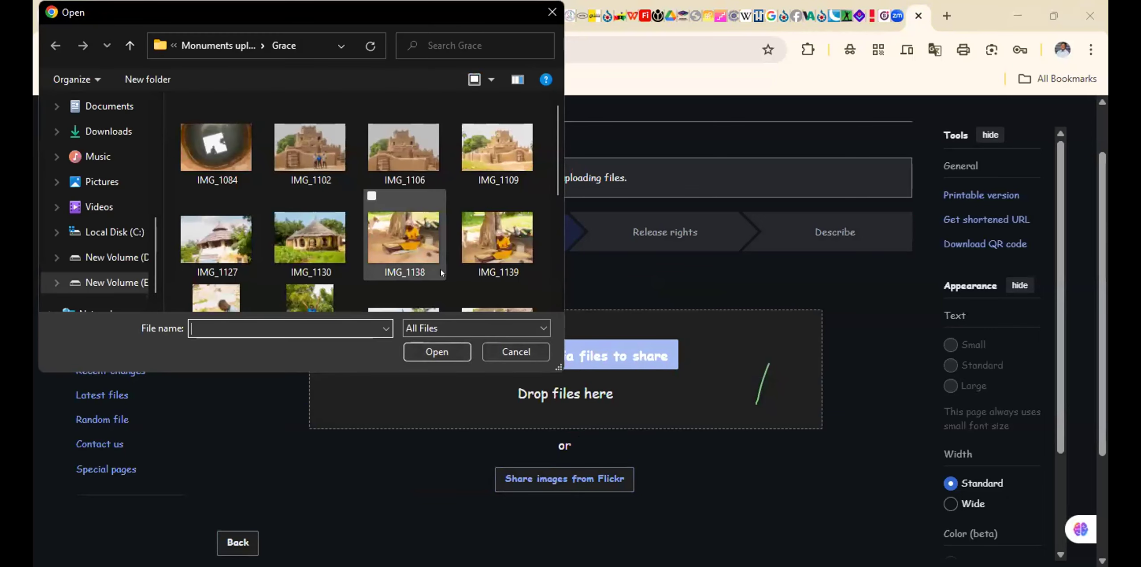
{"action": "scroll", "coordinate": [440, 269], "scroll_direction": "down", "scroll_amount": 5}
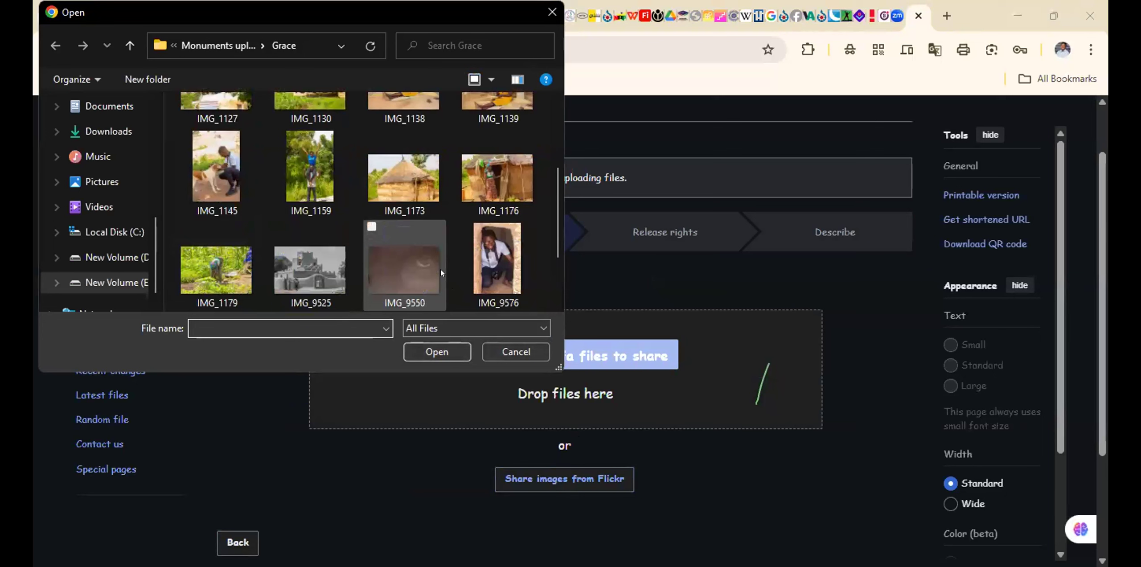
{"action": "left_click", "coordinate": [500, 180]}
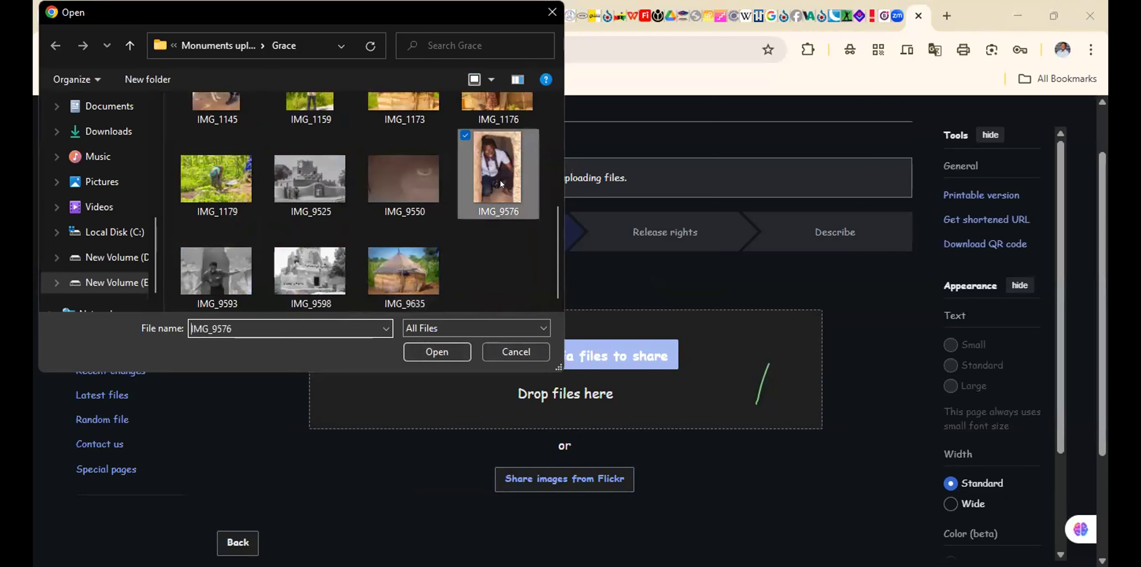
{"action": "left_click", "coordinate": [238, 204]}
{"action": "left_click", "coordinate": [415, 347]}
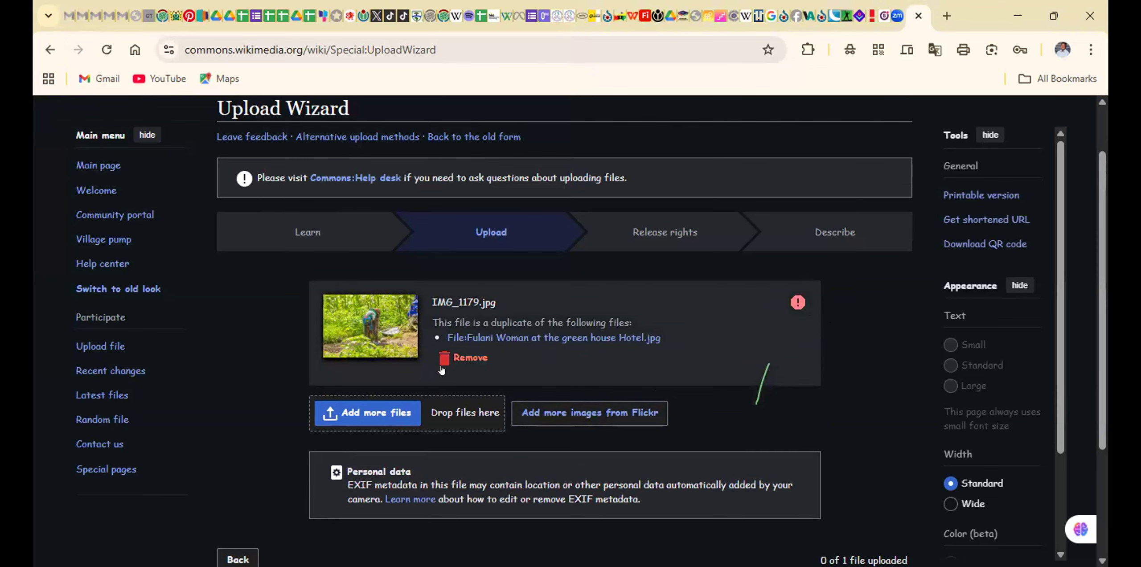
{"action": "left_click", "coordinate": [468, 358]}
Upload the mud-building photo IMG_1043 from the last subfolder of Monuments uploads as the media file to share
{"action": "left_click", "coordinate": [502, 357]}
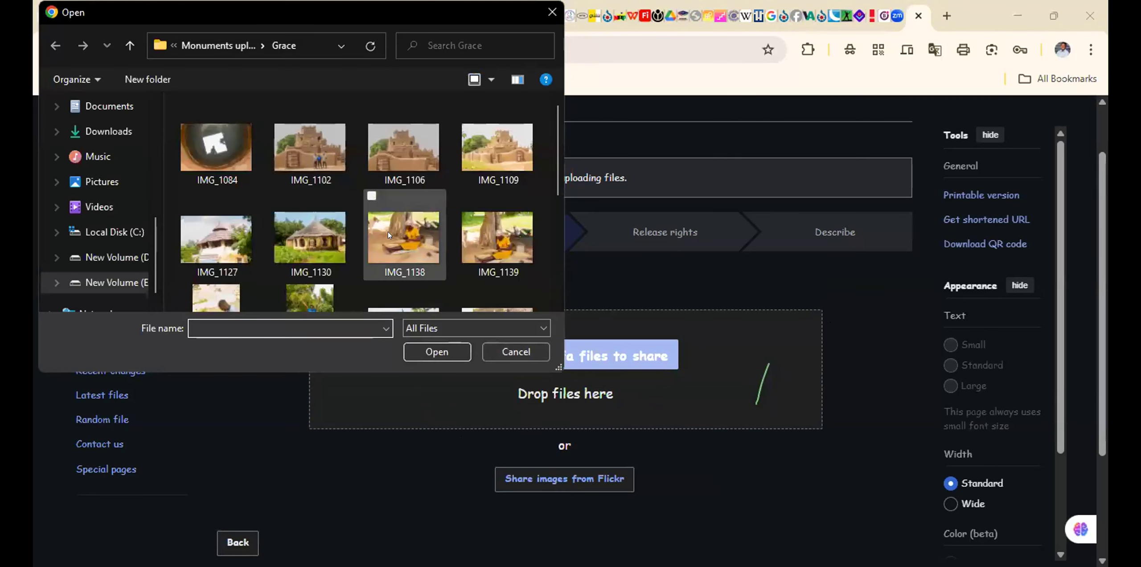
{"action": "scroll", "coordinate": [387, 232], "scroll_direction": "down", "scroll_amount": 3}
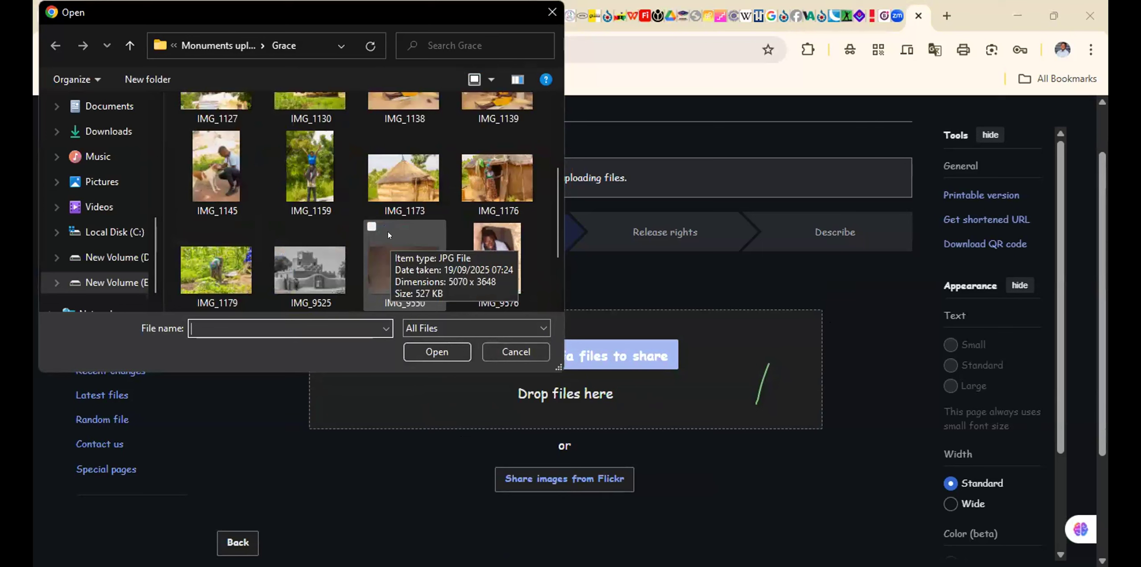
{"action": "scroll", "coordinate": [388, 232], "scroll_direction": "down", "scroll_amount": 1}
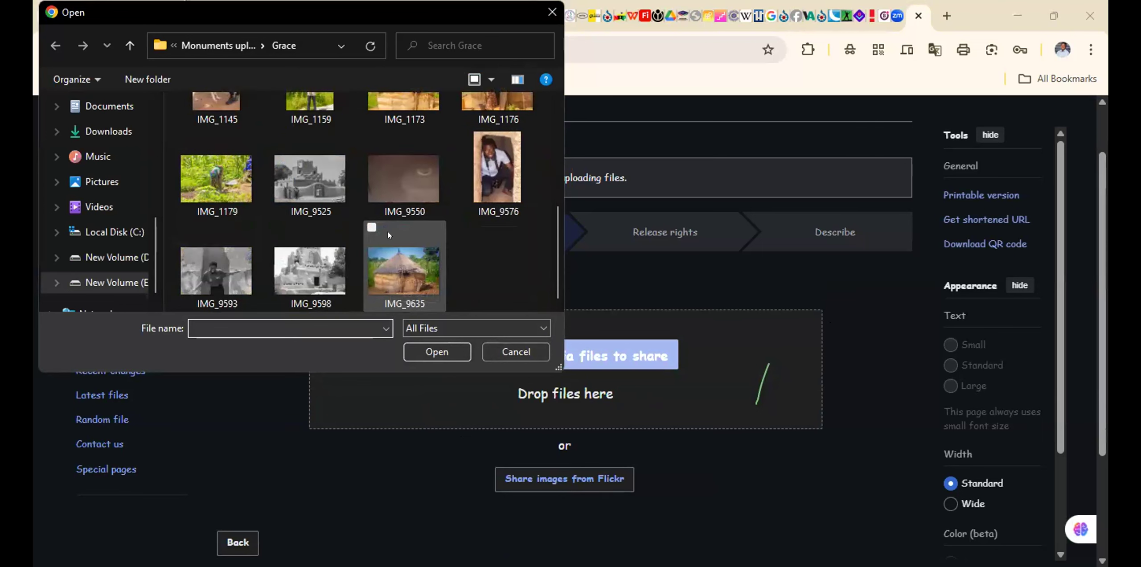
{"action": "left_click", "coordinate": [487, 168]}
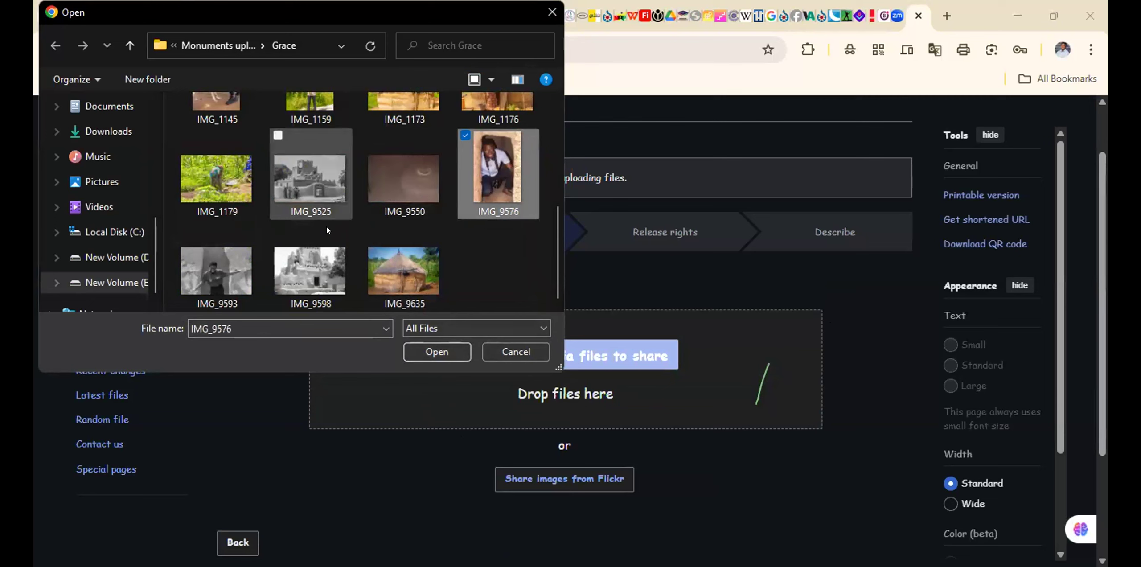
{"action": "scroll", "coordinate": [325, 245], "scroll_direction": "up", "scroll_amount": 2}
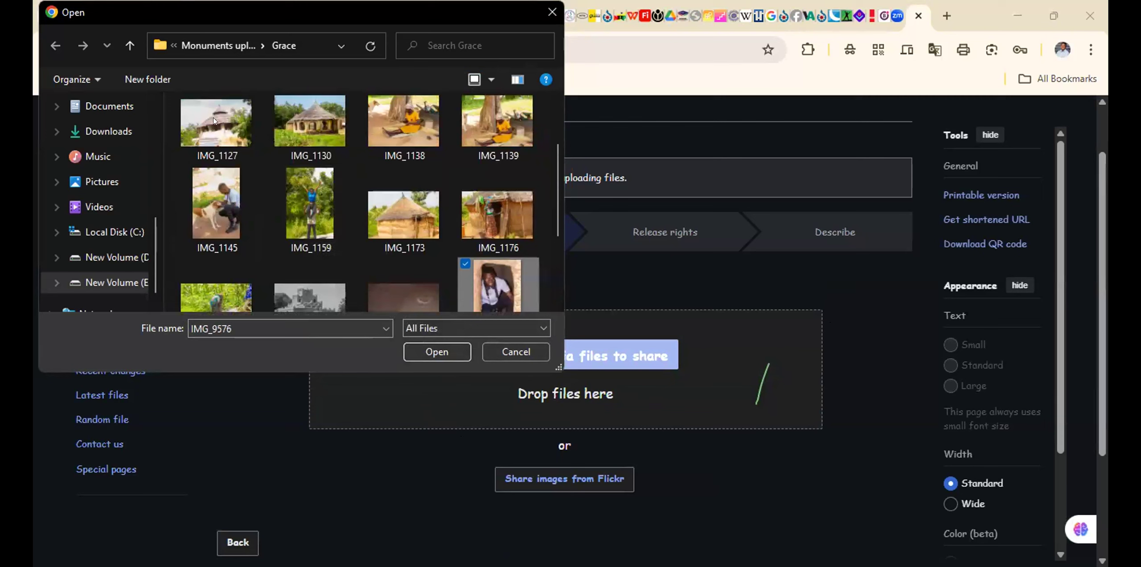
{"action": "left_click", "coordinate": [134, 43]}
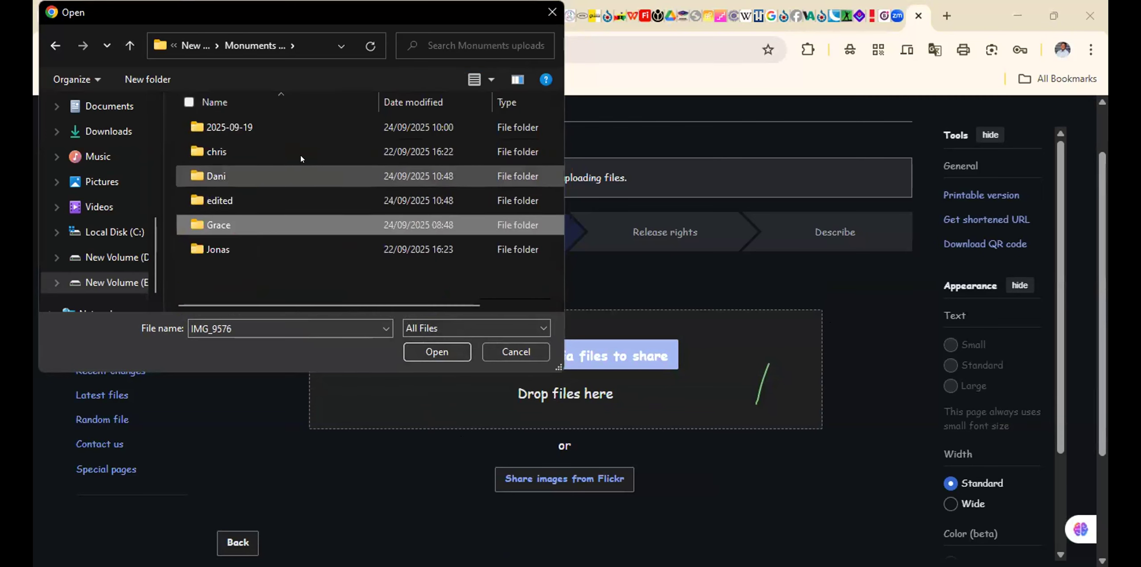
{"action": "double_click", "coordinate": [272, 242]}
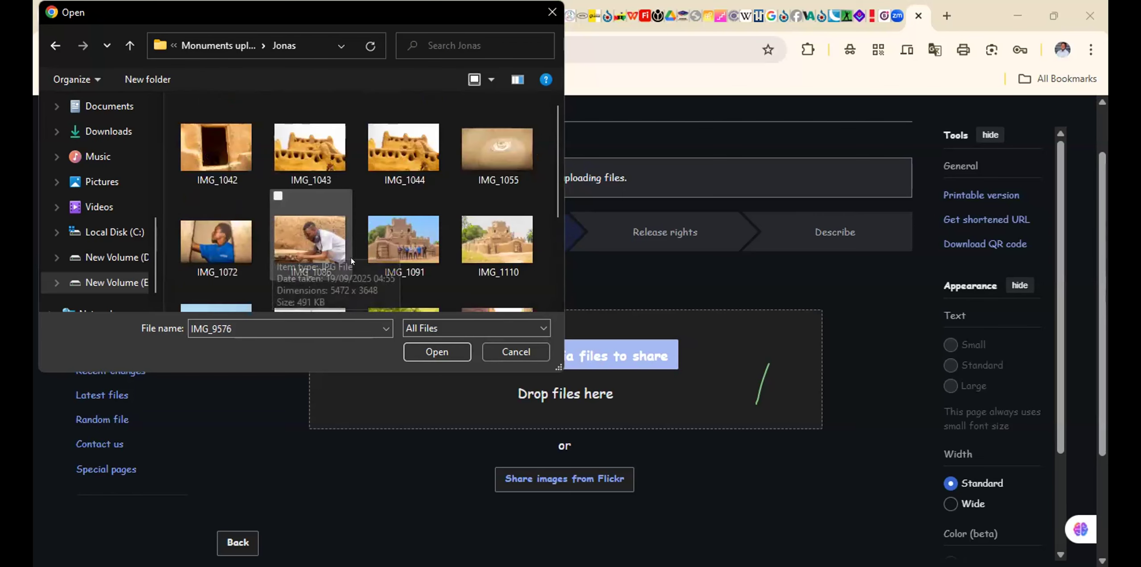
{"action": "scroll", "coordinate": [351, 271], "scroll_direction": "down", "scroll_amount": 3}
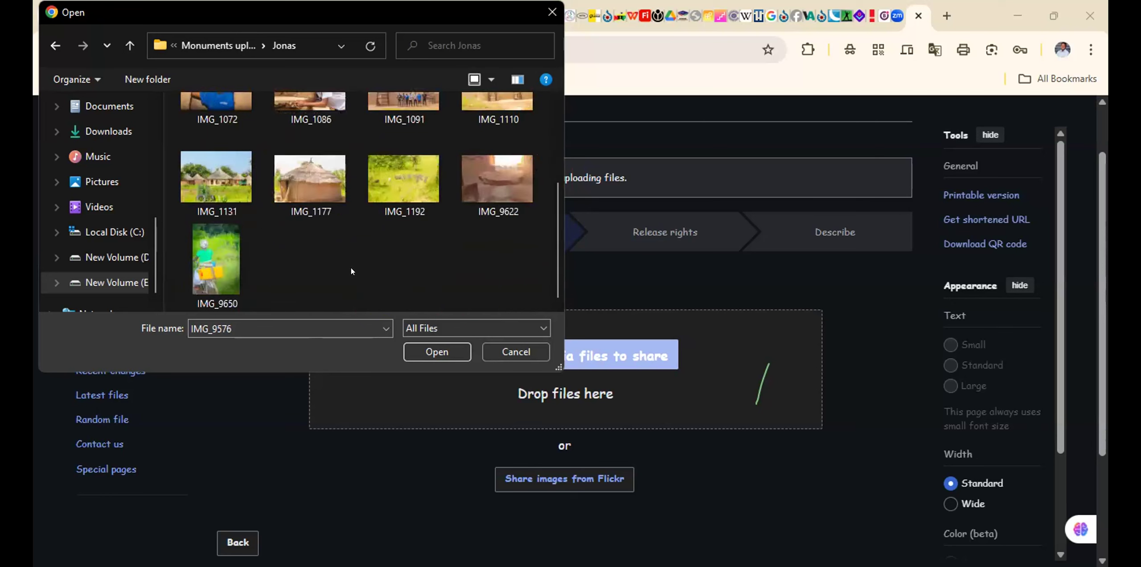
{"action": "scroll", "coordinate": [352, 267], "scroll_direction": "up", "scroll_amount": 3}
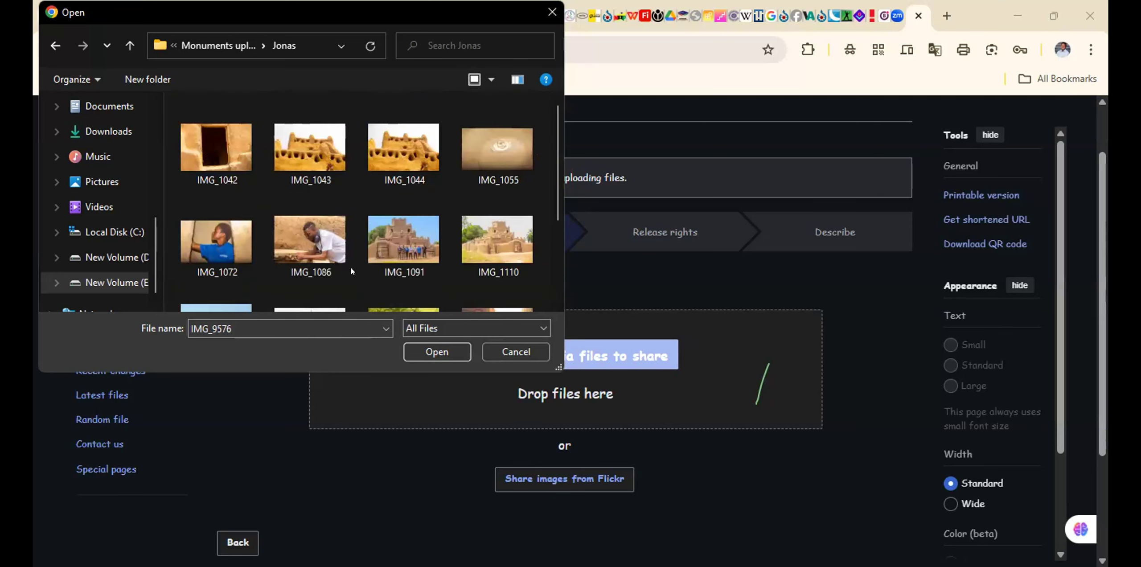
{"action": "left_click", "coordinate": [301, 157]}
{"action": "left_click", "coordinate": [424, 349]}
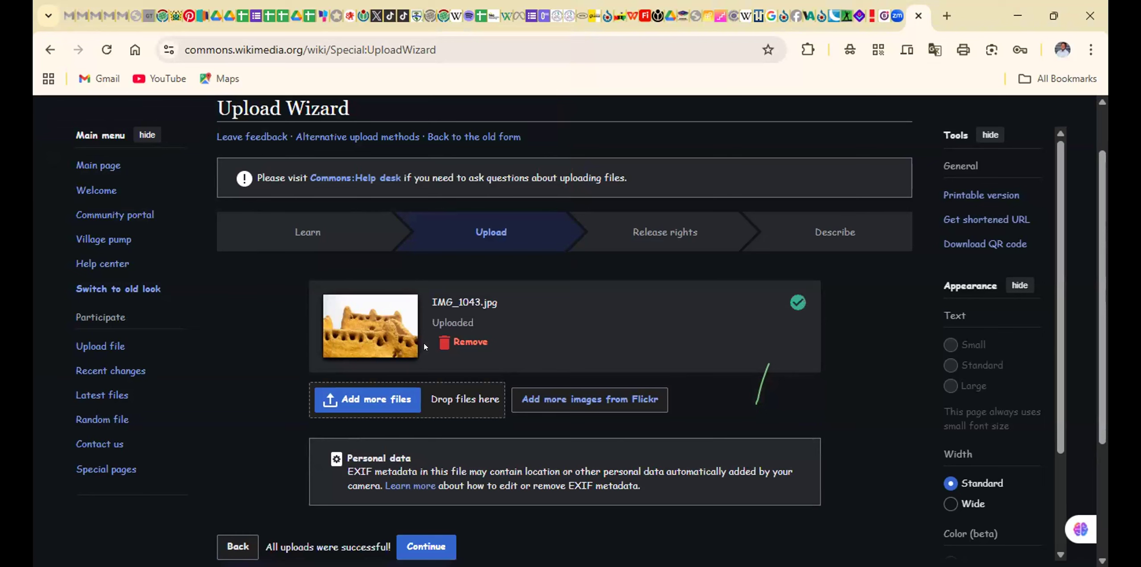
Check the uploaded photo IMG_1043 and its personal data notice, and continue to the release rights stage
{"action": "scroll", "coordinate": [629, 420], "scroll_direction": "down", "scroll_amount": 3}
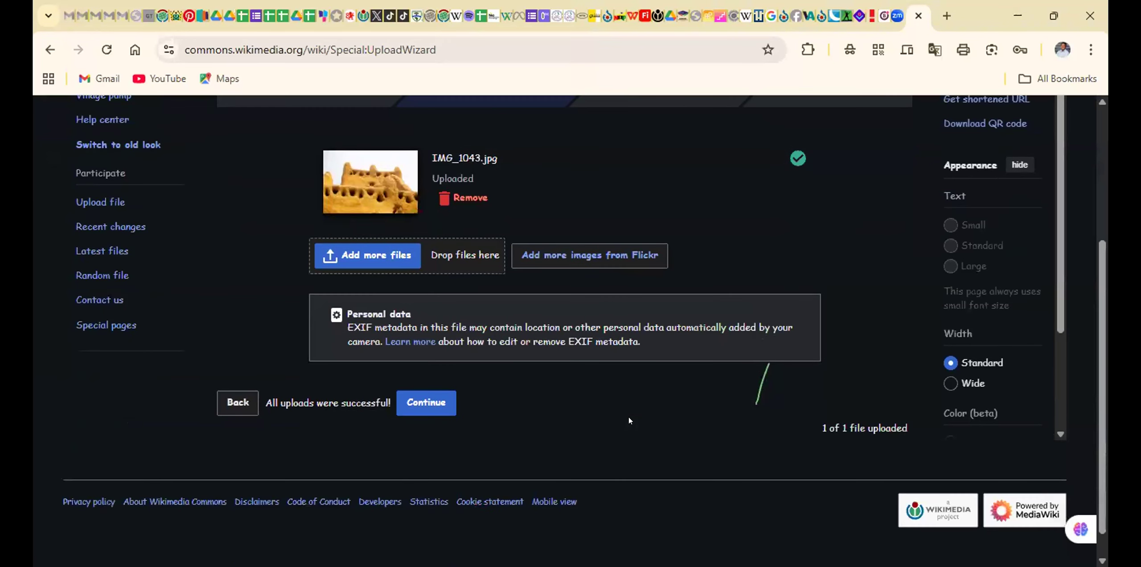
{"action": "scroll", "coordinate": [628, 420], "scroll_direction": "up", "scroll_amount": 5}
{"action": "scroll", "coordinate": [628, 419], "scroll_direction": "down", "scroll_amount": 2}
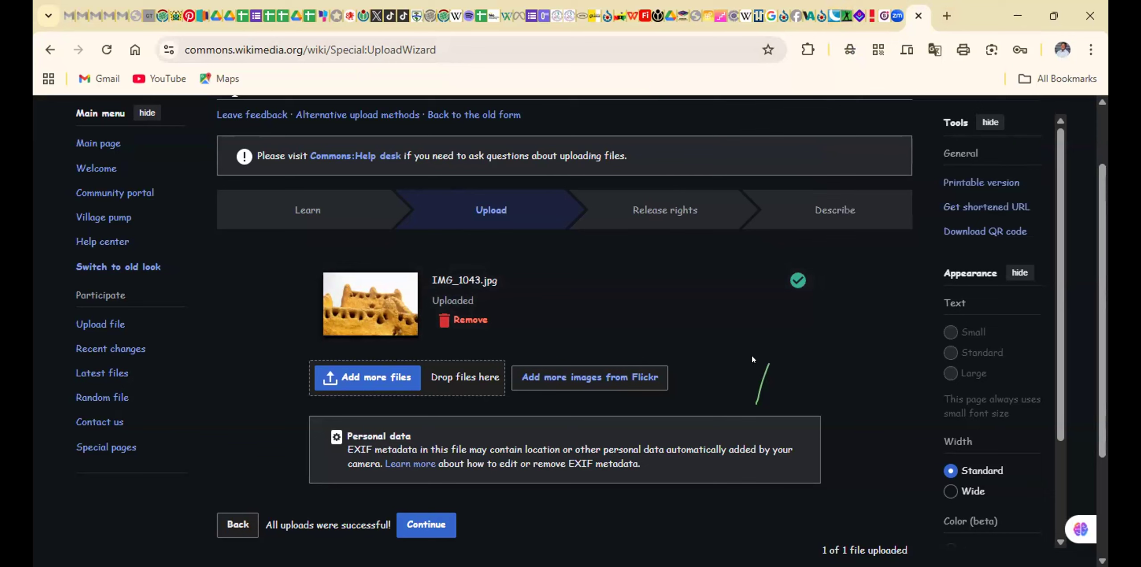
{"action": "left_click", "coordinate": [420, 523]}
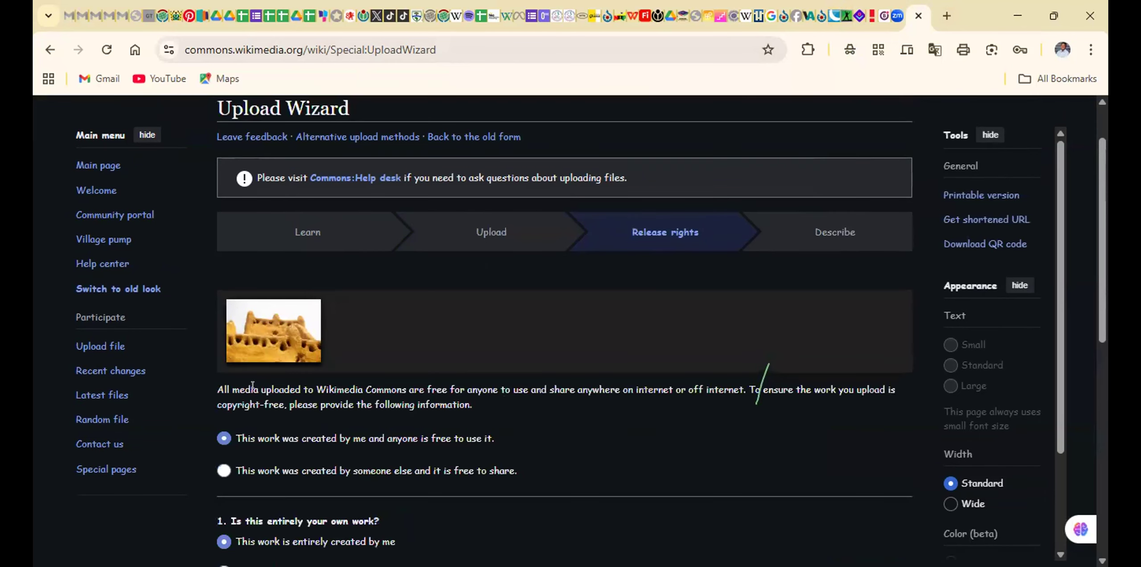
Keep the photo declared as entirely own work under Creative Commons Attribution ShareAlike 4.0, and proceed to the description stage
{"action": "scroll", "coordinate": [252, 385], "scroll_direction": "down", "scroll_amount": 8}
{"action": "scroll", "coordinate": [252, 385], "scroll_direction": "up", "scroll_amount": 5}
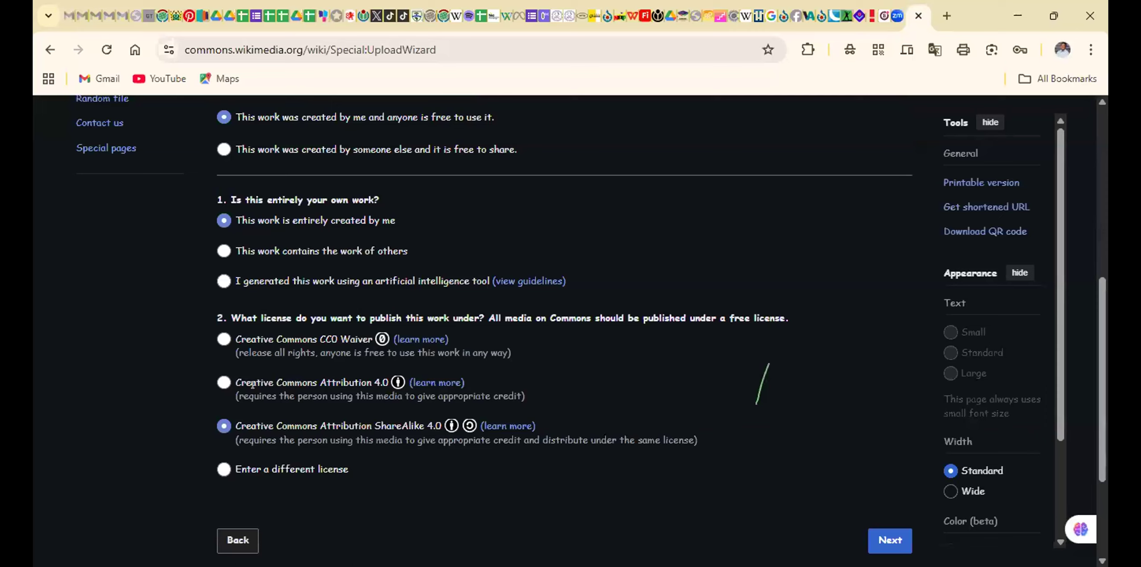
{"action": "scroll", "coordinate": [252, 385], "scroll_direction": "up", "scroll_amount": 1}
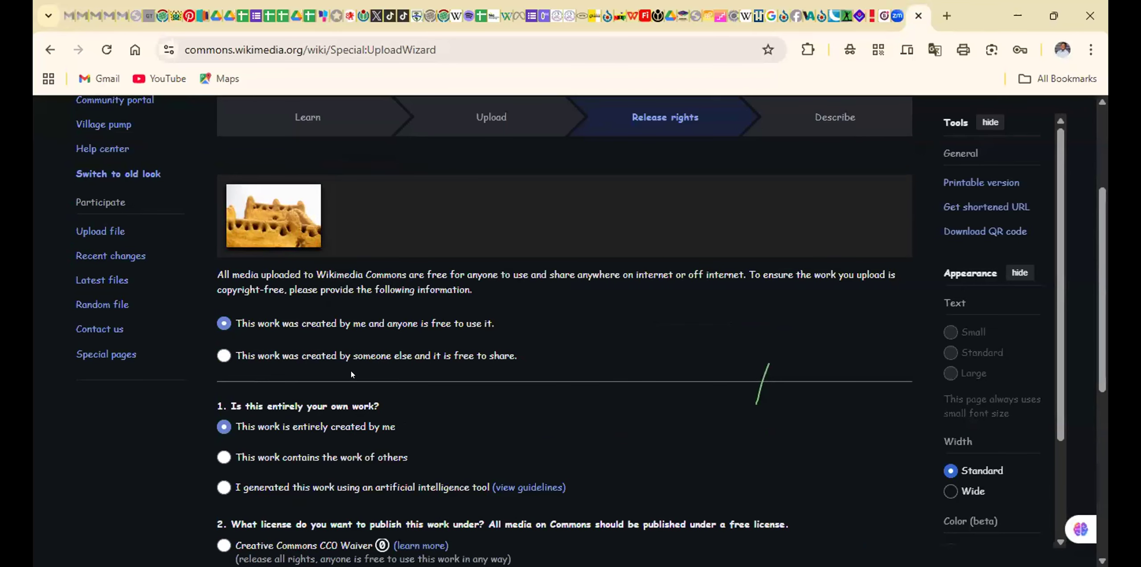
{"action": "scroll", "coordinate": [351, 370], "scroll_direction": "down", "scroll_amount": 4}
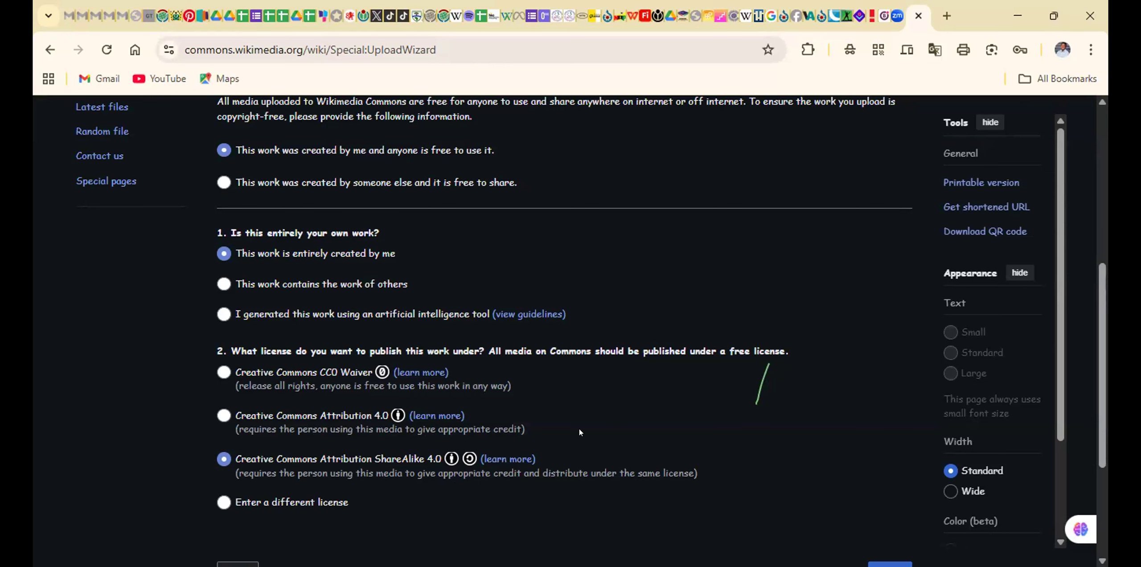
{"action": "scroll", "coordinate": [580, 429], "scroll_direction": "down", "scroll_amount": 4}
{"action": "left_click", "coordinate": [881, 372]}
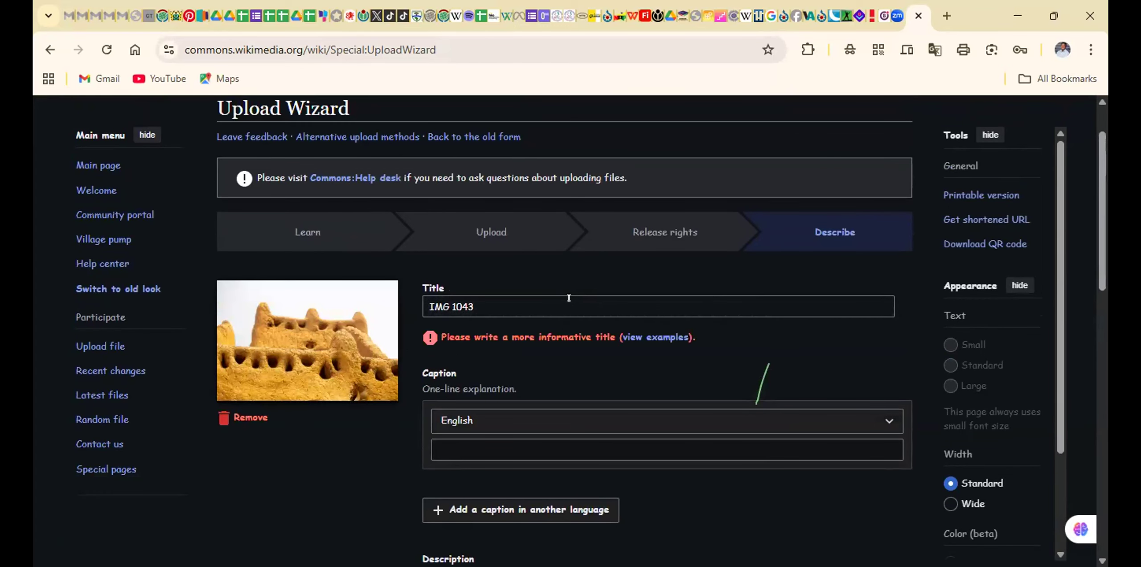
Replace the photo's default title with "Zaayira Mud House"
{"action": "left_click", "coordinate": [569, 298]}
{"action": "key", "text": "BackSpace"}
{"action": "key", "text": "BackSpace"}
{"action": "key", "text": "BackSpace"}
{"action": "key", "text": "BackSpace"}
{"action": "key", "text": "BackSpace"}
{"action": "key", "text": "BackSpace"}
{"action": "key", "text": "BackSpace"}
{"action": "key", "text": "BackSpace"}
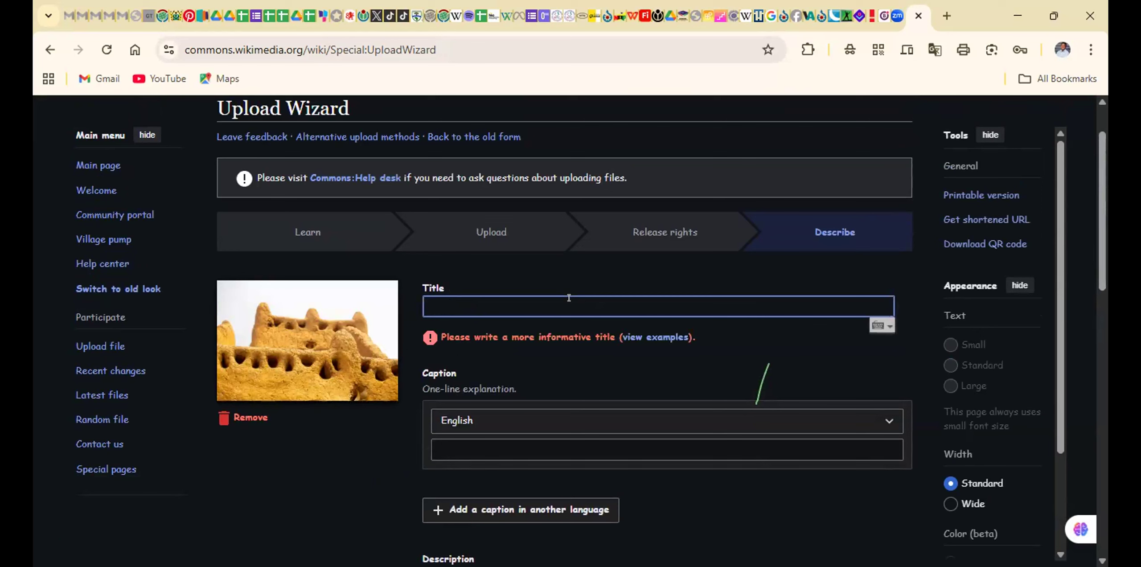
{"action": "type", "text": "Zayir"}
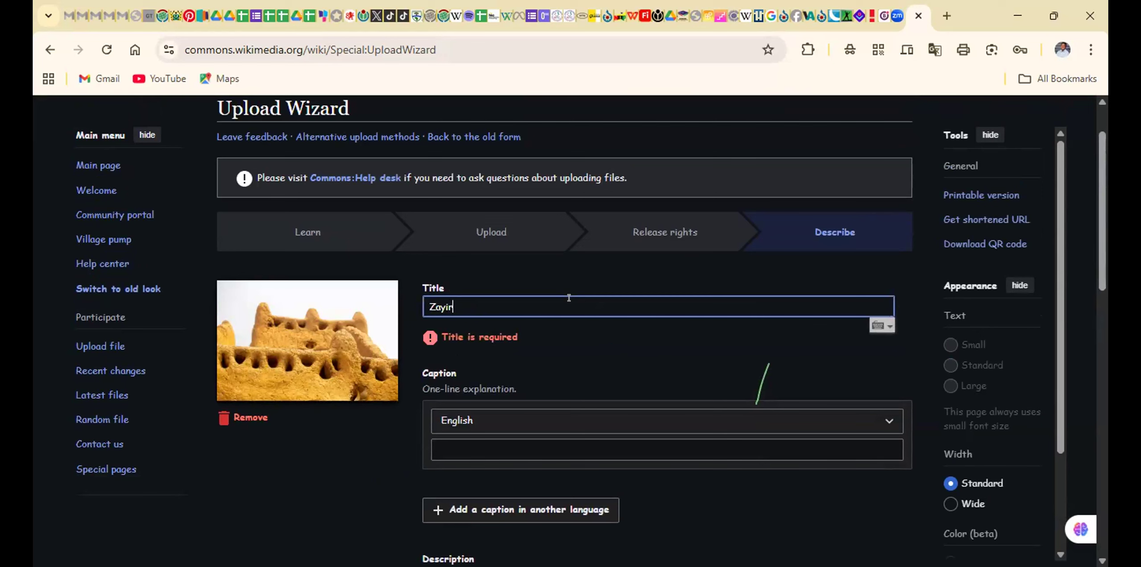
{"action": "key", "text": "BackSpace"}
{"action": "key", "text": "BackSpace"}
{"action": "key", "text": "BackSpace"}
{"action": "type", "text": "ayi"}
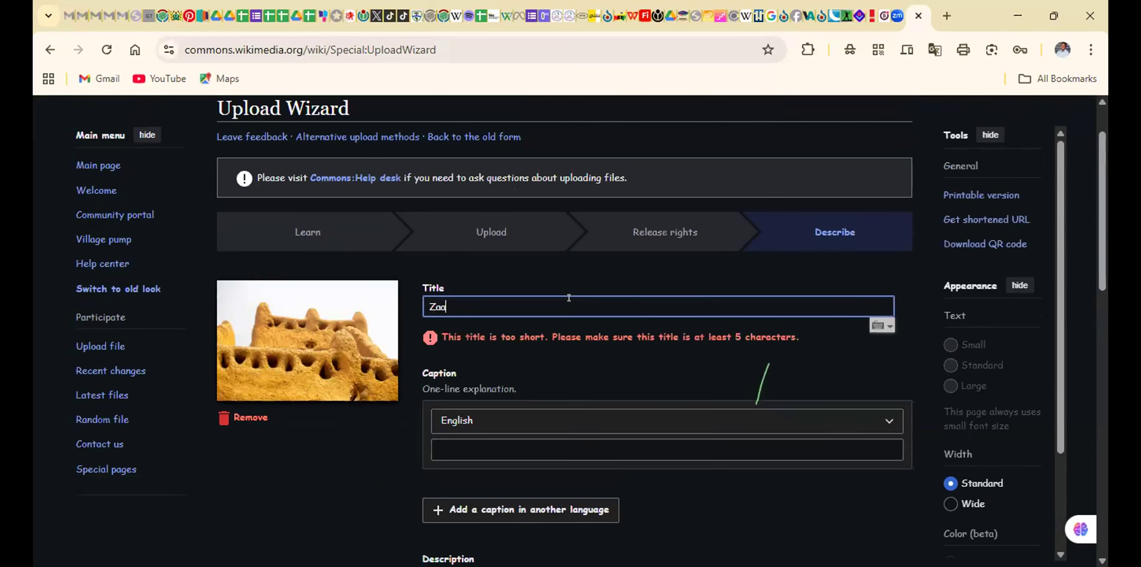
{"action": "type", "text": "ra M"}
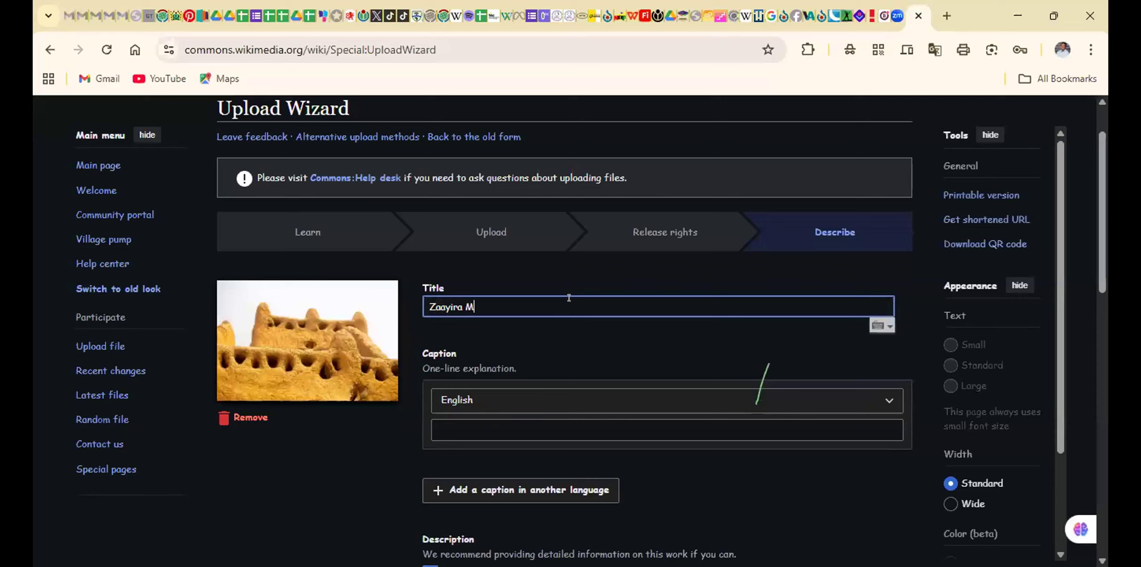
{"action": "type", "text": "ud Mo"}
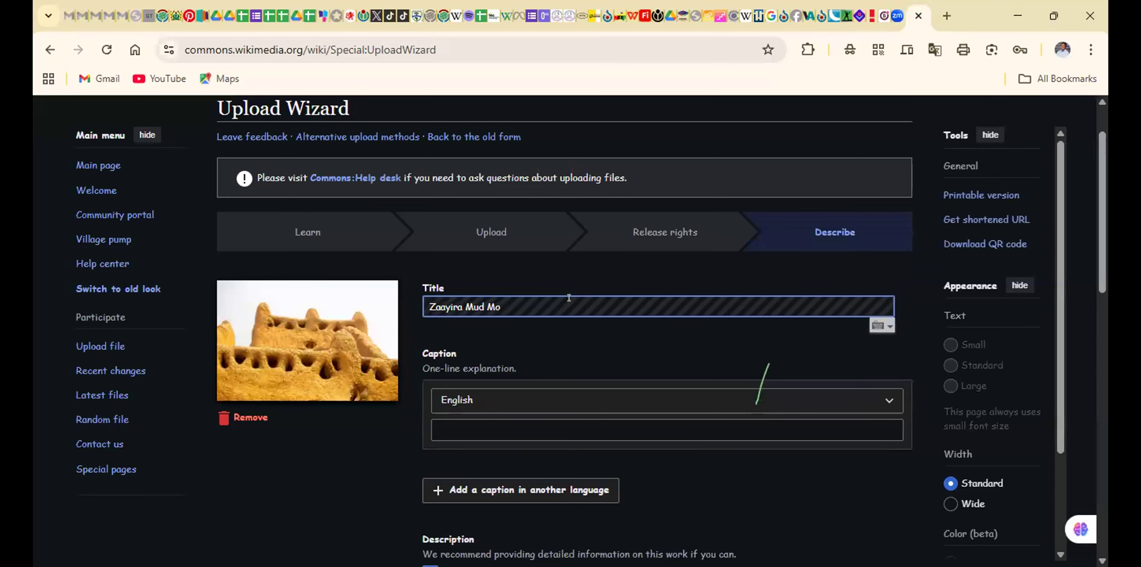
{"action": "key", "text": "BackSpace"}
{"action": "key", "text": "BackSpace"}
{"action": "type", "text": "House"}
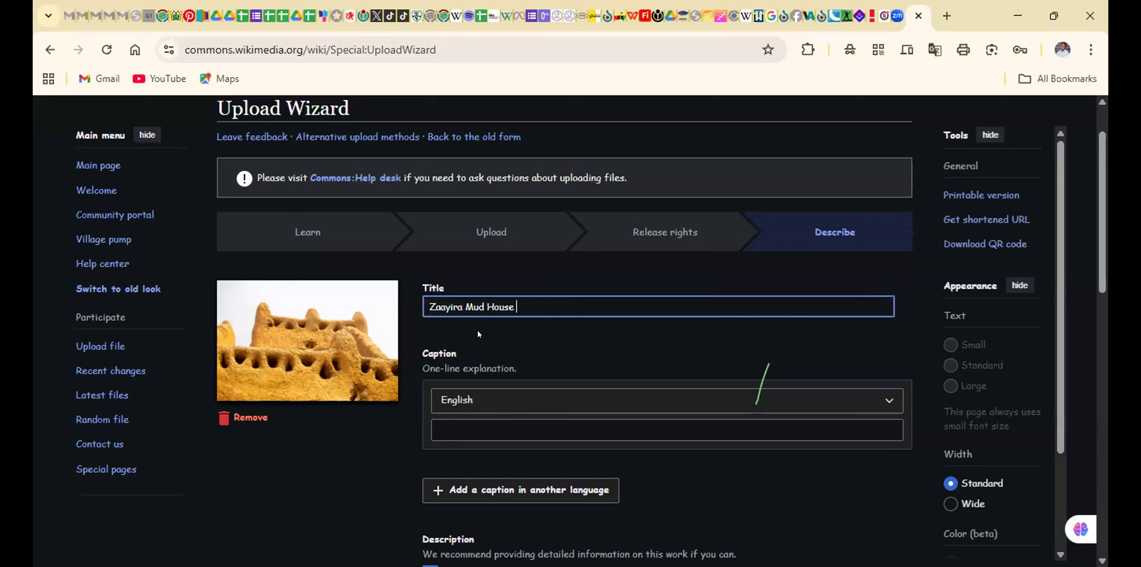
{"action": "type", "text": " loca"}
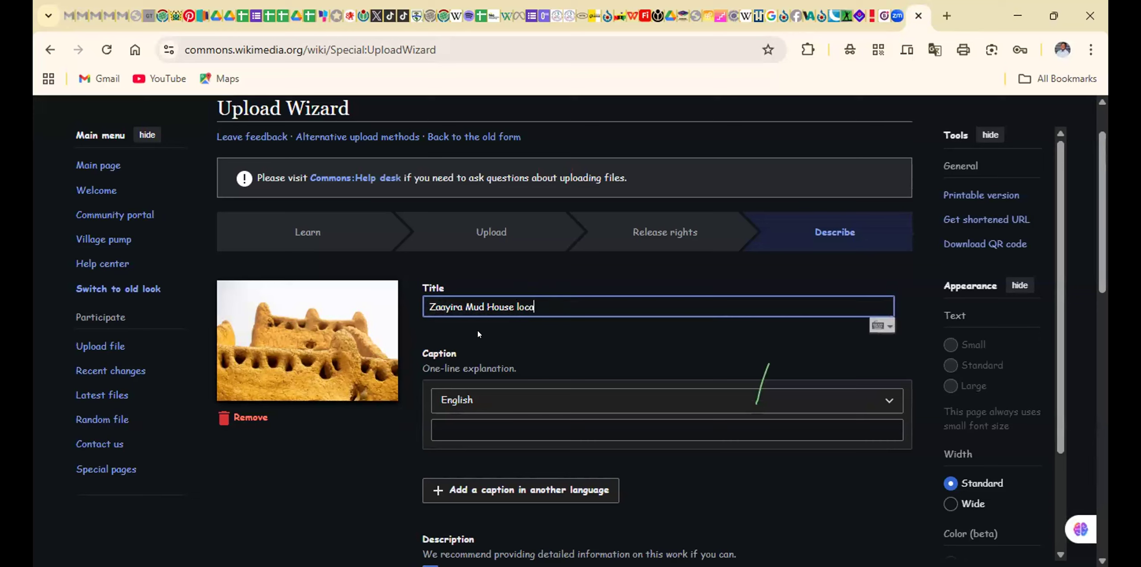
{"action": "type", "text": "ted at Wulugu in the N"}
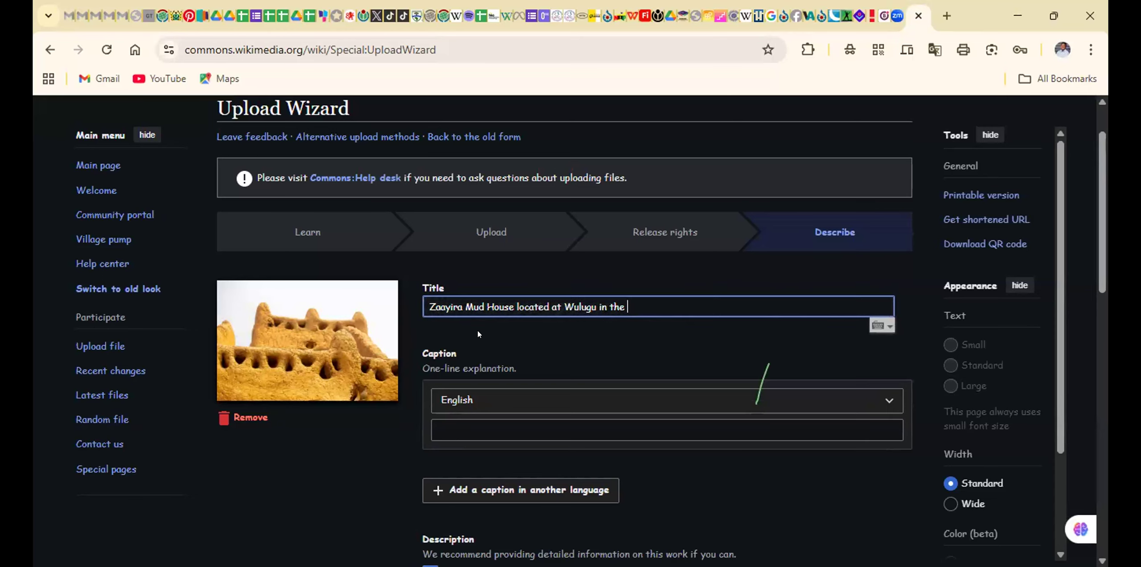
Extend the title with "located at Wulugu", leaving out any mention of the region
{"action": "key", "text": "BackSpace"}
{"action": "key", "text": "BackSpace"}
{"action": "key", "text": "BackSpace"}
{"action": "key", "text": "BackSpace"}
{"action": "key", "text": "BackSpace"}
{"action": "key", "text": "BackSpace"}
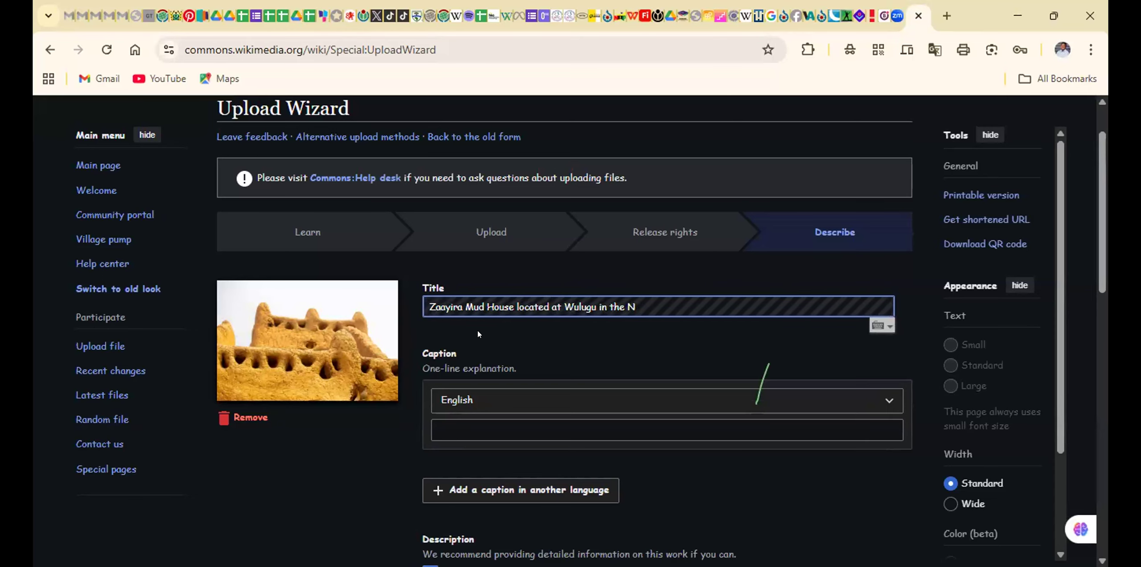
{"action": "key", "text": "BackSpace"}
{"action": "key", "text": "BackSpace"}
{"action": "key", "text": "BackSpace"}
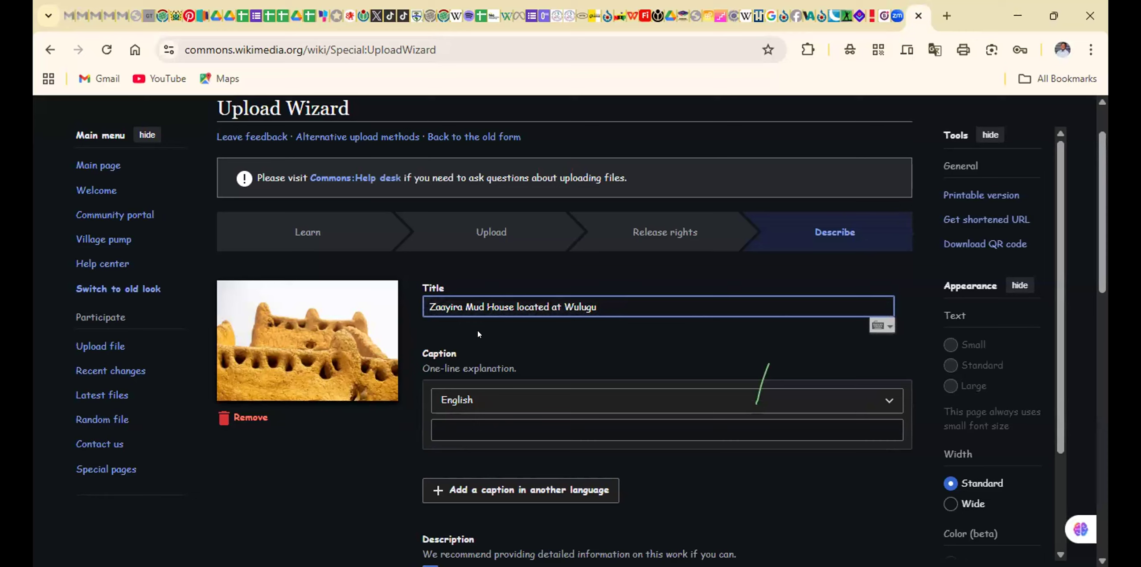
Enter the English caption "Zaayira Mud House built by" followed by the builder's name
{"action": "left_click", "coordinate": [469, 423]}
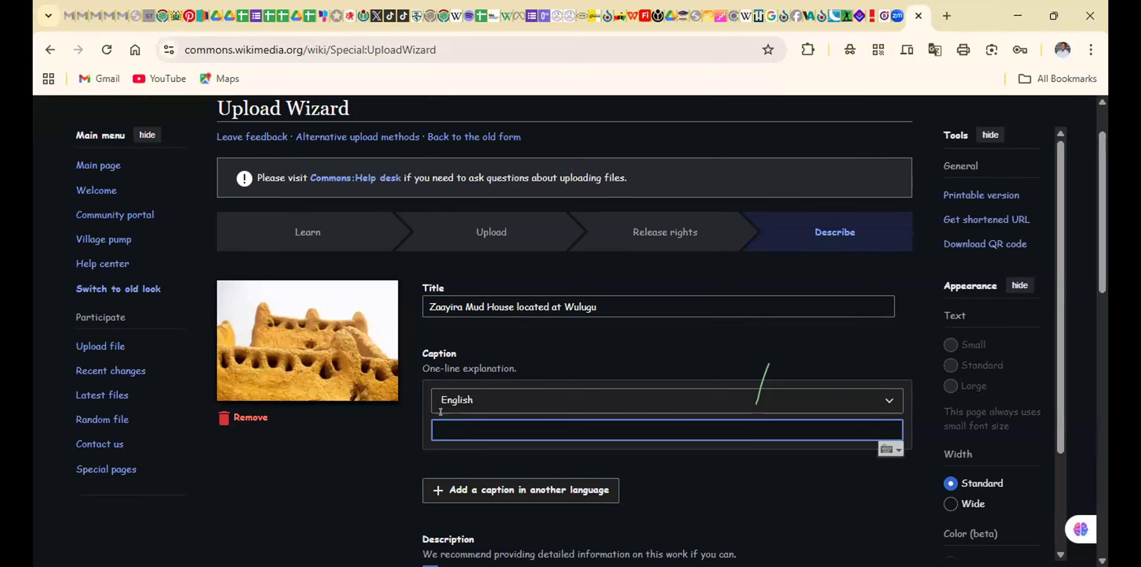
{"action": "type", "text": "Zaayira Mud Housr"}
{"action": "key", "text": "BackSpace"}
{"action": "type", "text": "e"}
{"action": "key", "text": "BackSpace"}
{"action": "type", "text": "bui"}
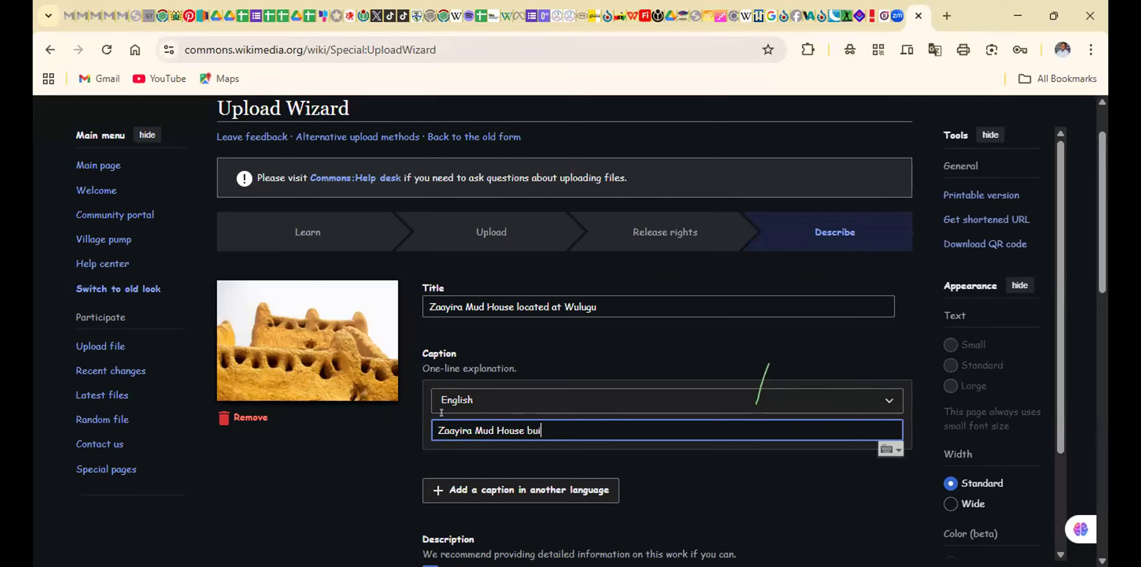
{"action": "type", "text": "lt by Sheikh Abubakar"}
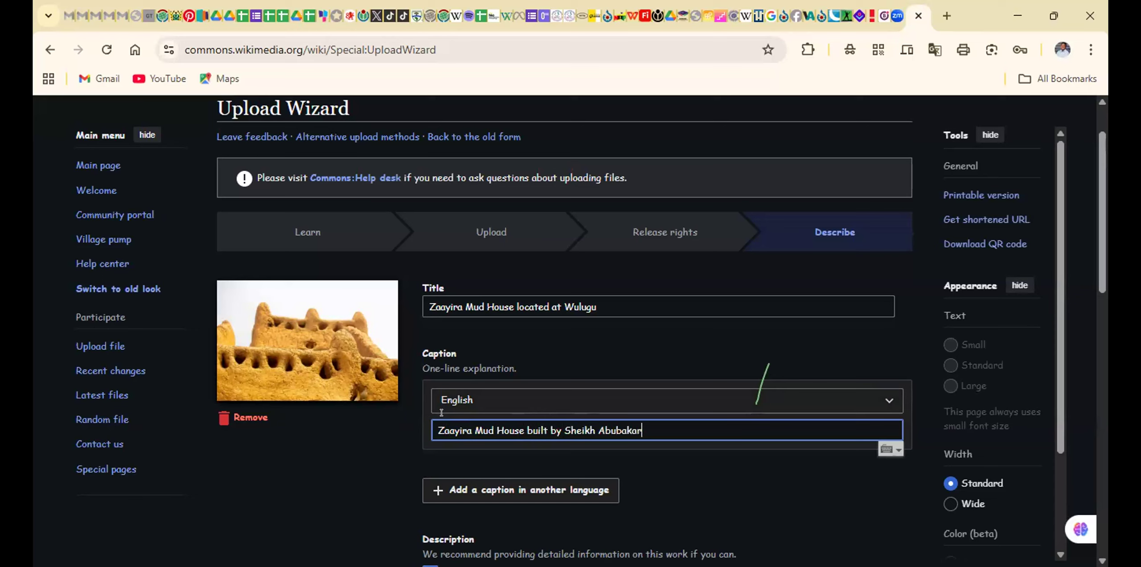
{"action": "type", "text": " in the early 90s to"}
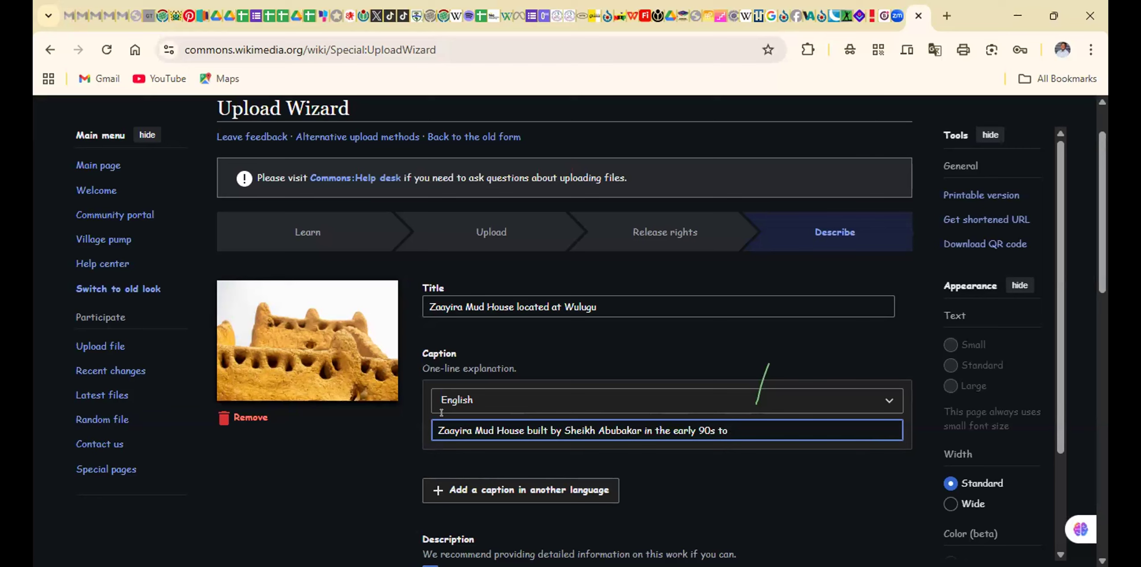
Complete the caption with "in the early 90s" after the builder's name
{"action": "key", "text": "BackSpace"}
{"action": "key", "text": "BackSpace"}
{"action": "key", "text": "BackSpace"}
{"action": "key", "text": "BackSpace"}
Review the description, date and optional fields, leave category and location empty, and publish the mud house photo
{"action": "scroll", "coordinate": [441, 412], "scroll_direction": "down", "scroll_amount": 6}
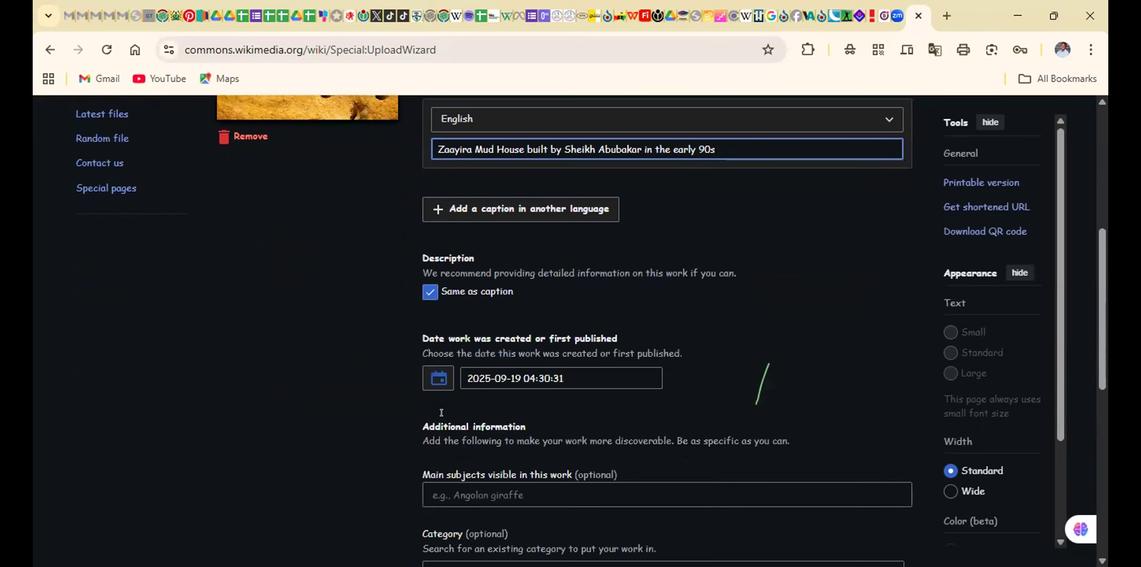
{"action": "scroll", "coordinate": [441, 412], "scroll_direction": "down", "scroll_amount": 2}
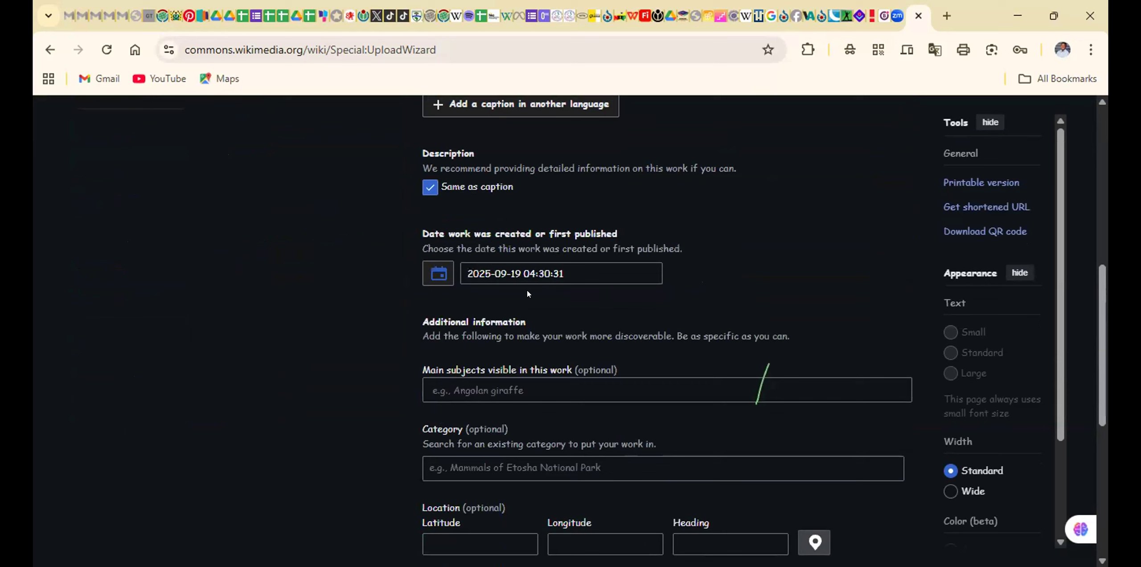
{"action": "scroll", "coordinate": [527, 289], "scroll_direction": "down", "scroll_amount": 3}
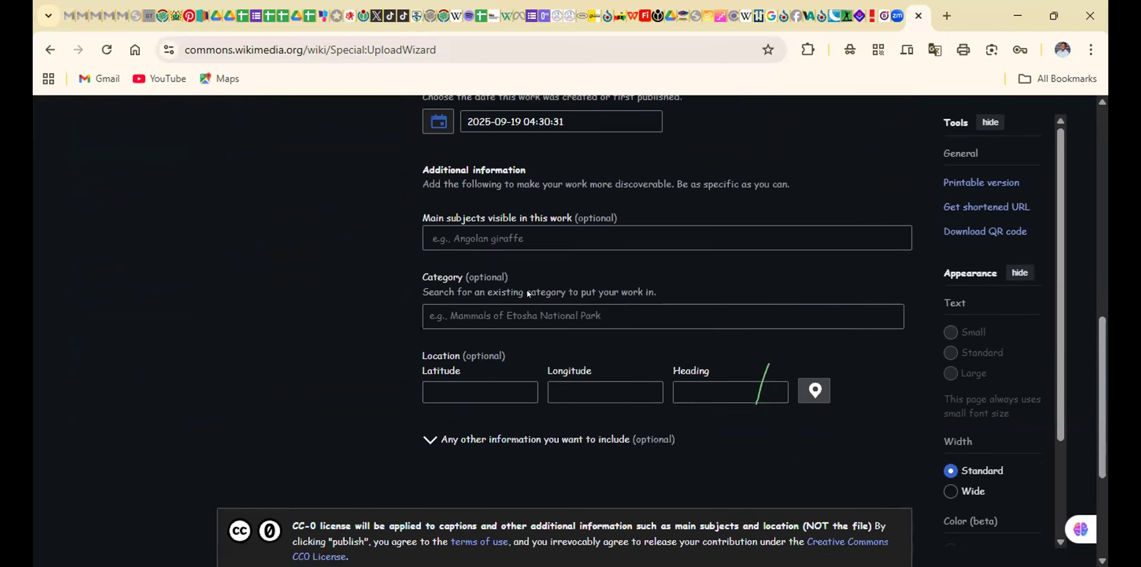
{"action": "scroll", "coordinate": [527, 290], "scroll_direction": "down", "scroll_amount": 1}
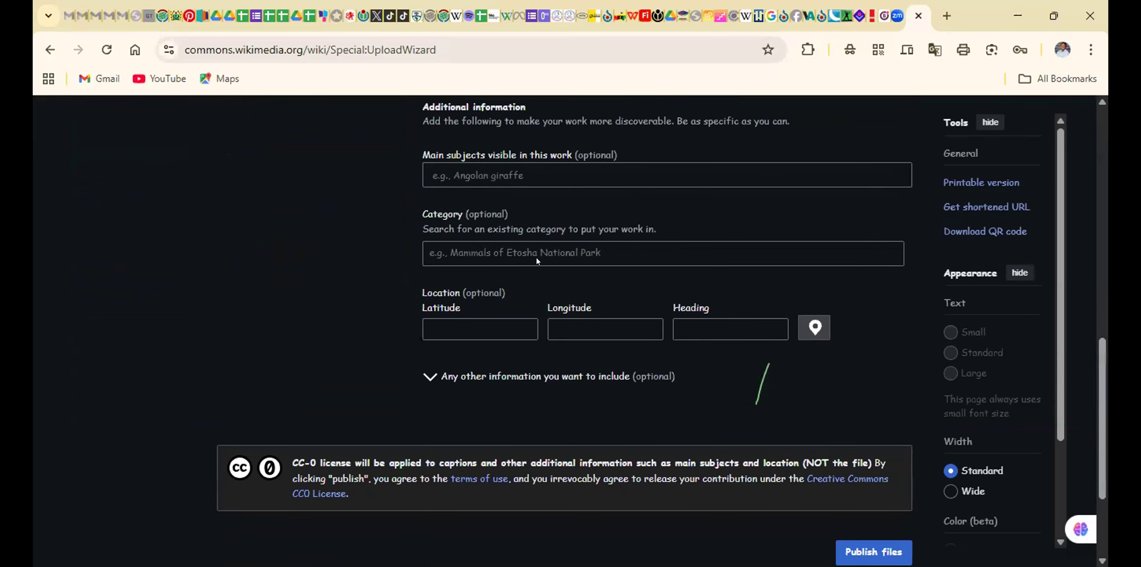
{"action": "left_click", "coordinate": [546, 247]}
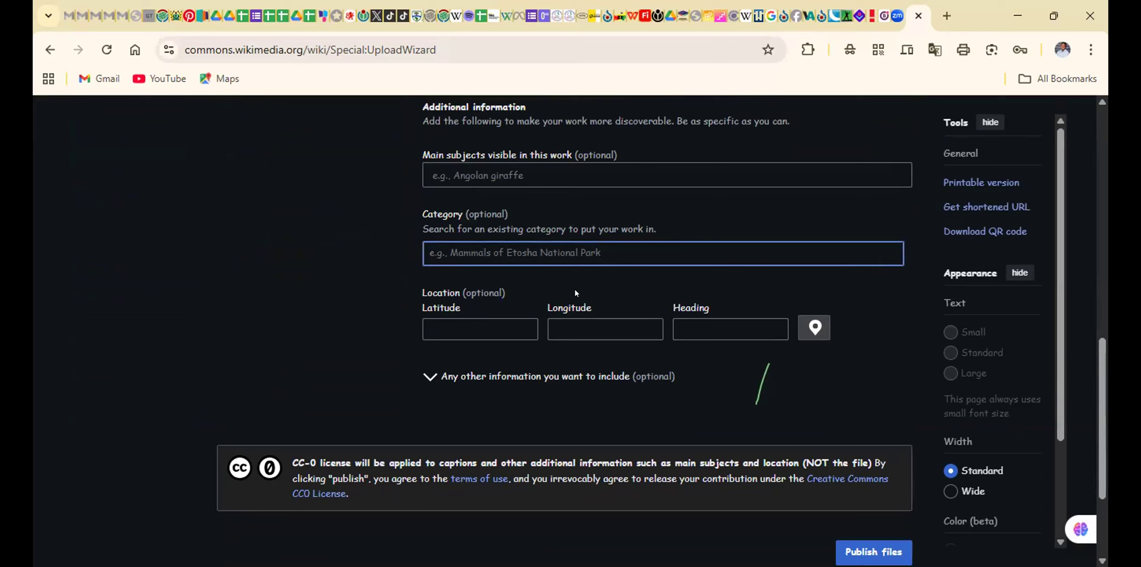
{"action": "scroll", "coordinate": [574, 293], "scroll_direction": "down", "scroll_amount": 1}
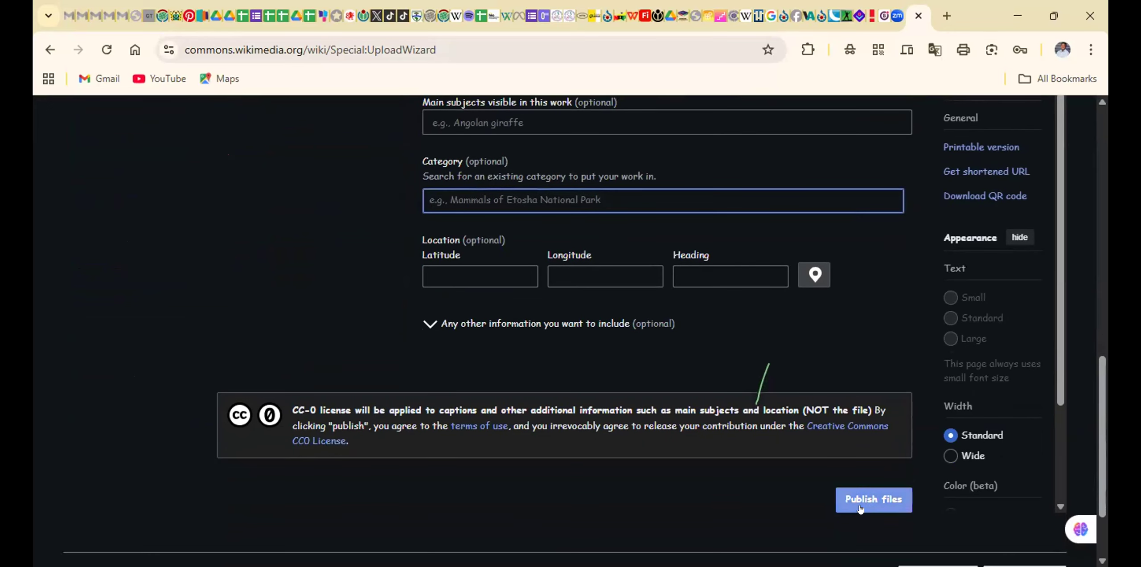
{"action": "left_click", "coordinate": [862, 507]}
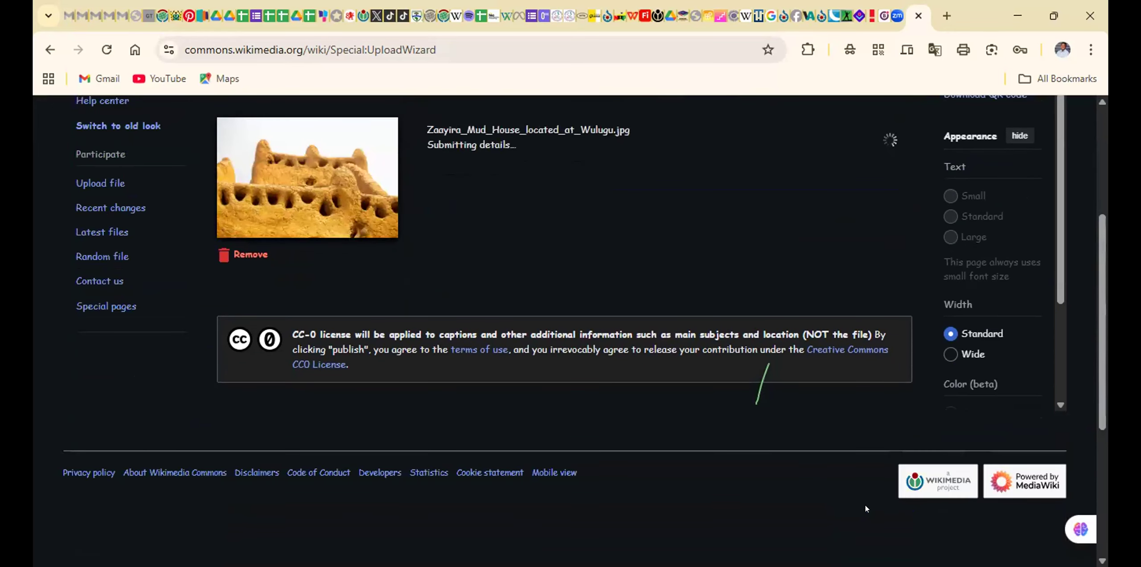
Leave the finished upload for the wiki home page and look through the main page
{"action": "scroll", "coordinate": [780, 264], "scroll_direction": "up", "scroll_amount": 5}
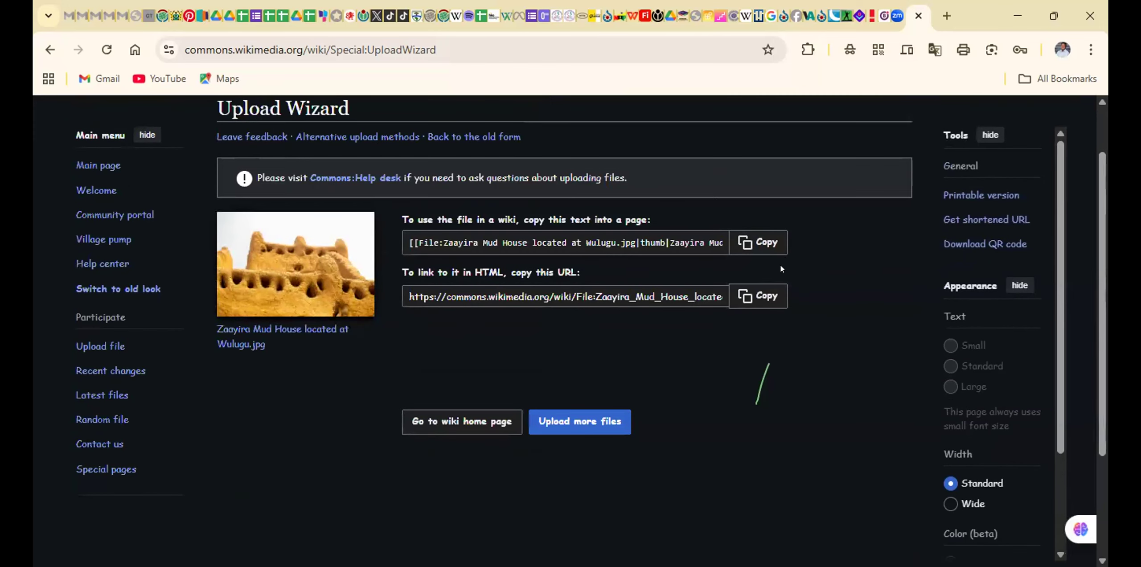
{"action": "left_click", "coordinate": [477, 420]}
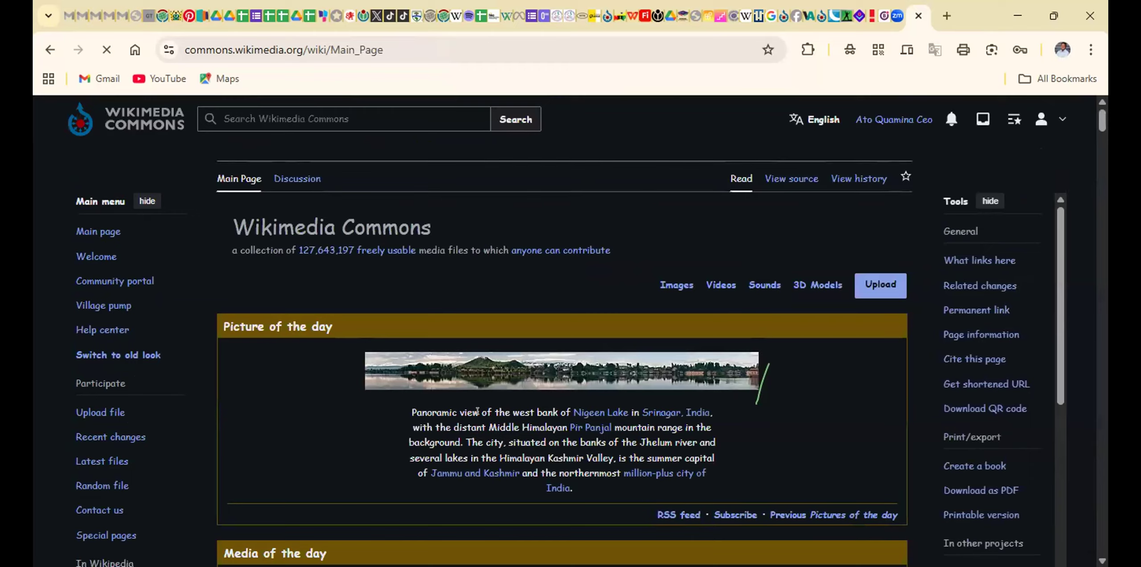
{"action": "scroll", "coordinate": [476, 415], "scroll_direction": "down", "scroll_amount": 8}
{"action": "scroll", "coordinate": [476, 416], "scroll_direction": "down", "scroll_amount": 10}
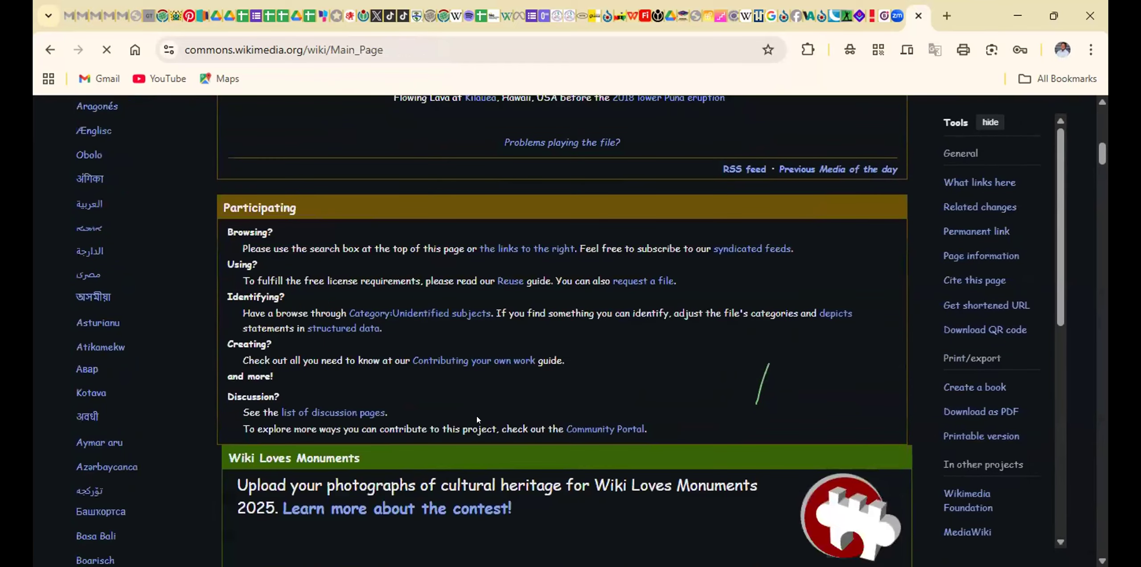
{"action": "scroll", "coordinate": [441, 444], "scroll_direction": "up", "scroll_amount": 20}
{"action": "scroll", "coordinate": [441, 444], "scroll_direction": "up", "scroll_amount": 5}
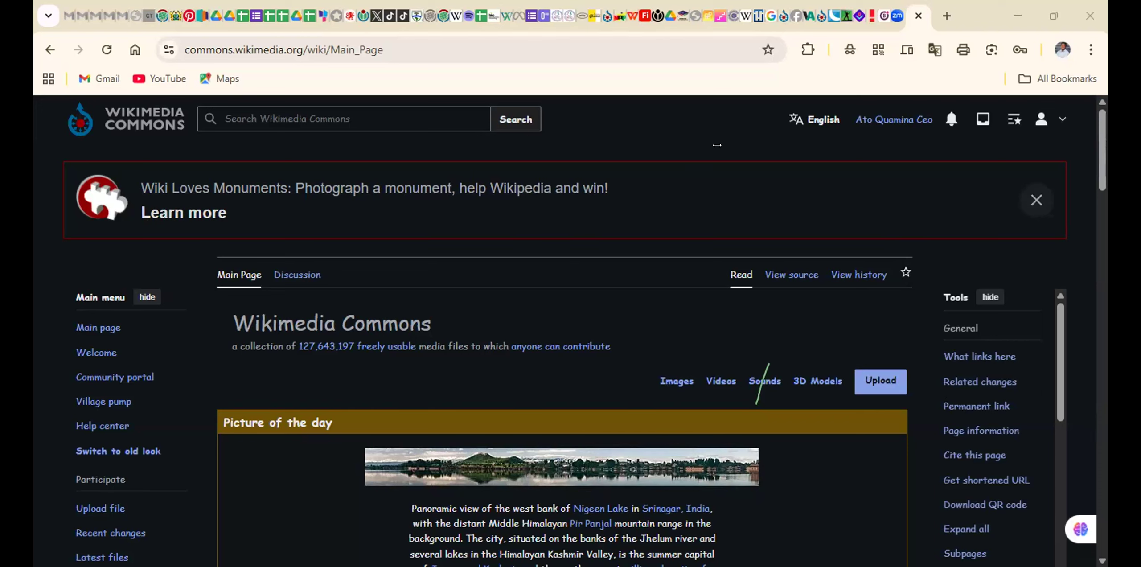
{"action": "scroll", "coordinate": [605, 246], "scroll_direction": "down", "scroll_amount": 20}
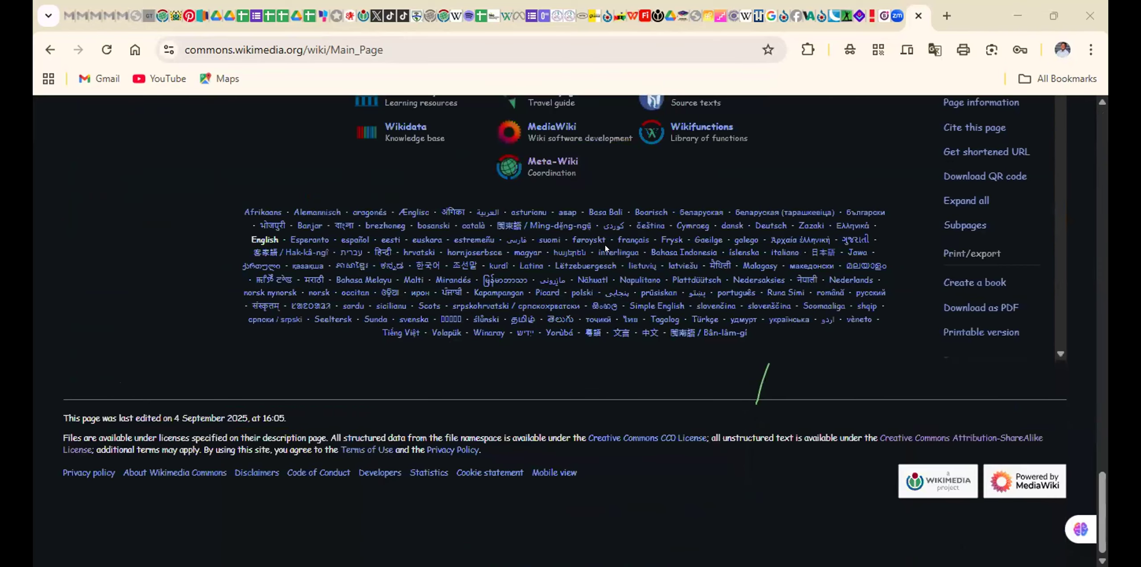
{"action": "scroll", "coordinate": [605, 246], "scroll_direction": "up", "scroll_amount": 20}
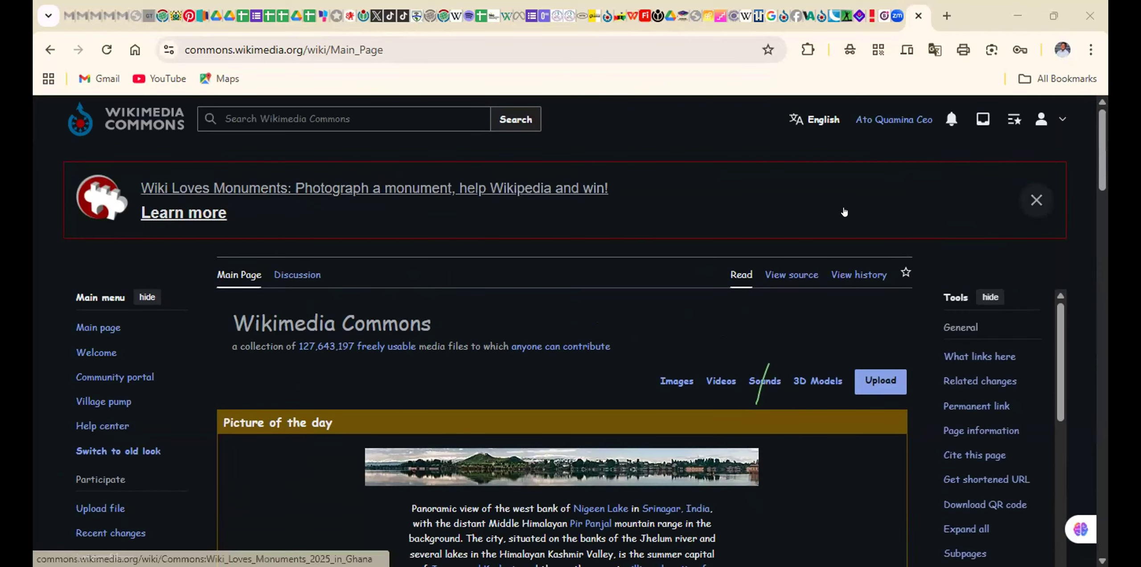